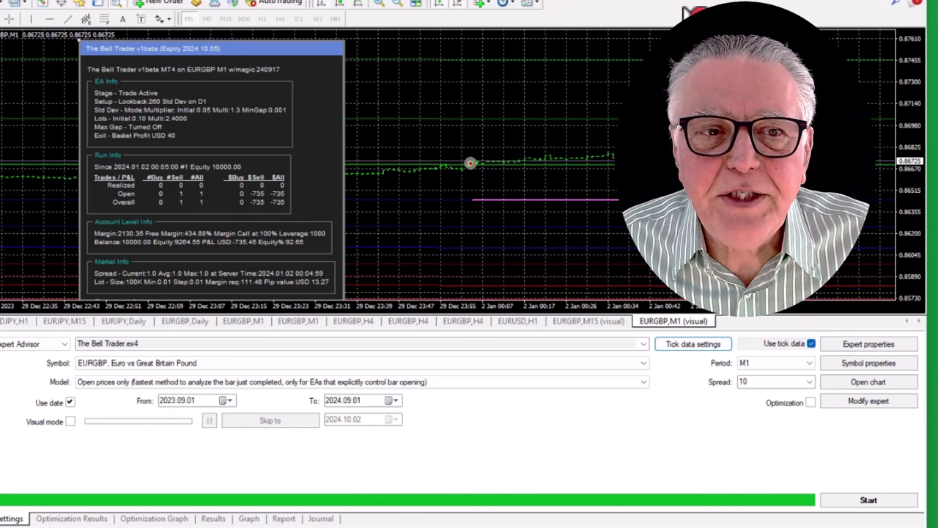
Step: Check that the Strategy Tester is shown and review the modelling methods available for the EURGBP test
click(33, 3)
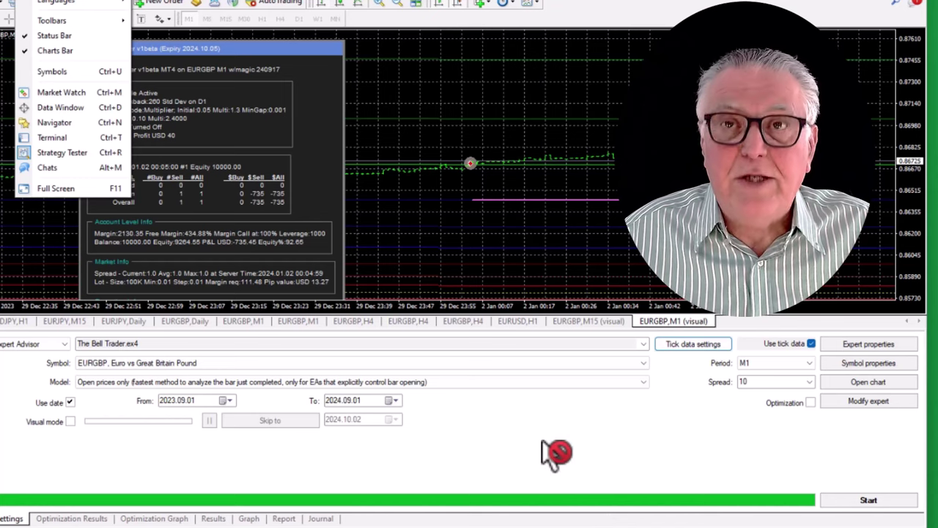
click(709, 403)
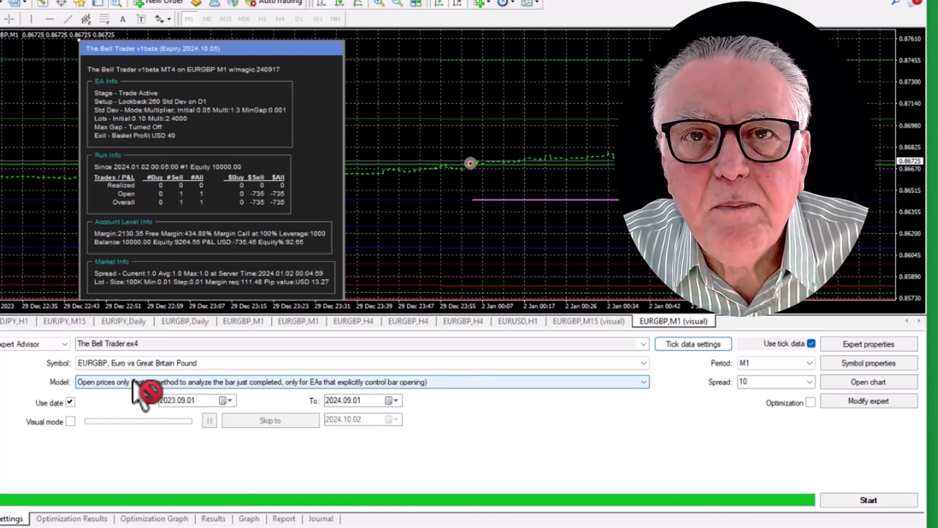
click(210, 364)
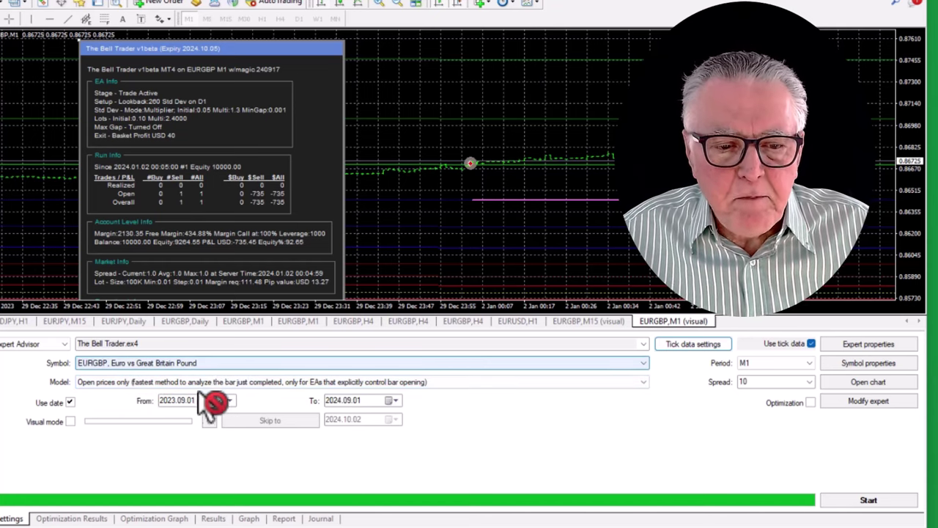
click(150, 379)
click(99, 418)
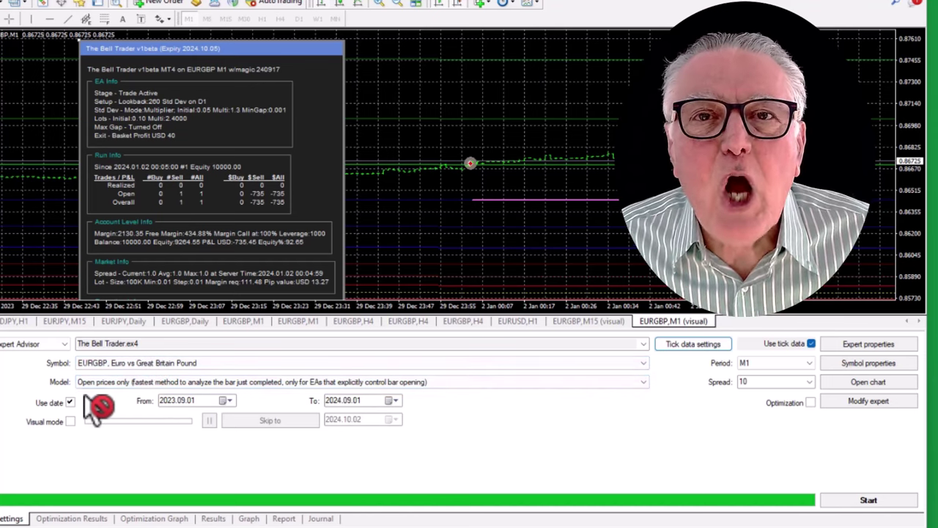
click(645, 382)
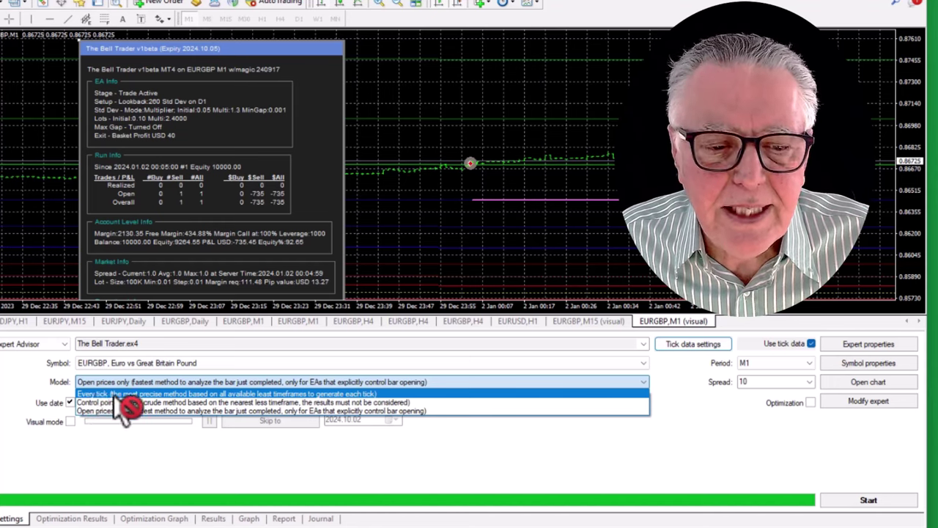
click(705, 450)
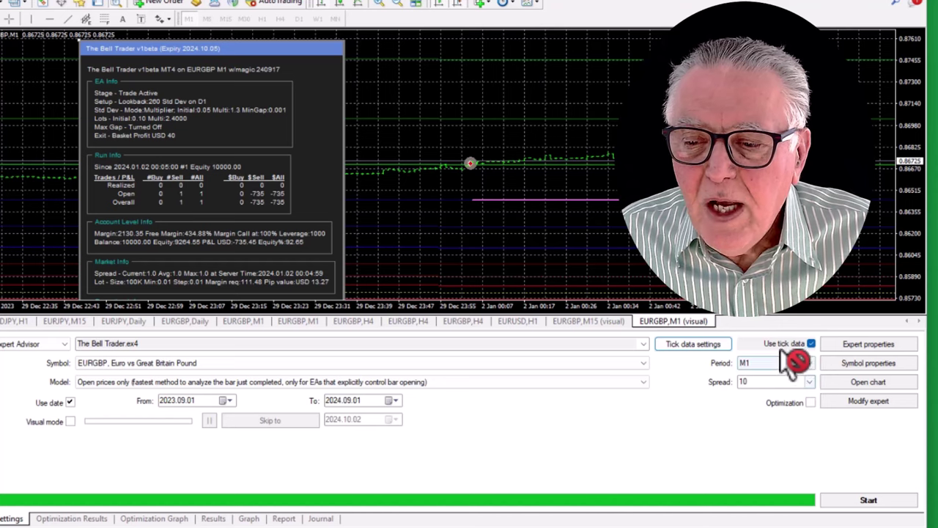
Step: Review the EURGBP tick data settings, including data source, GMT offset and DST, and close them
click(692, 345)
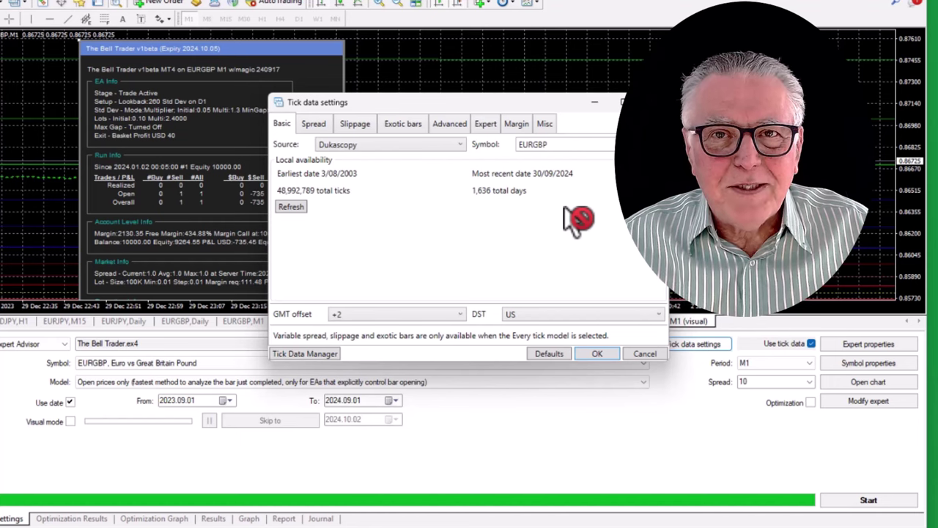
click(597, 354)
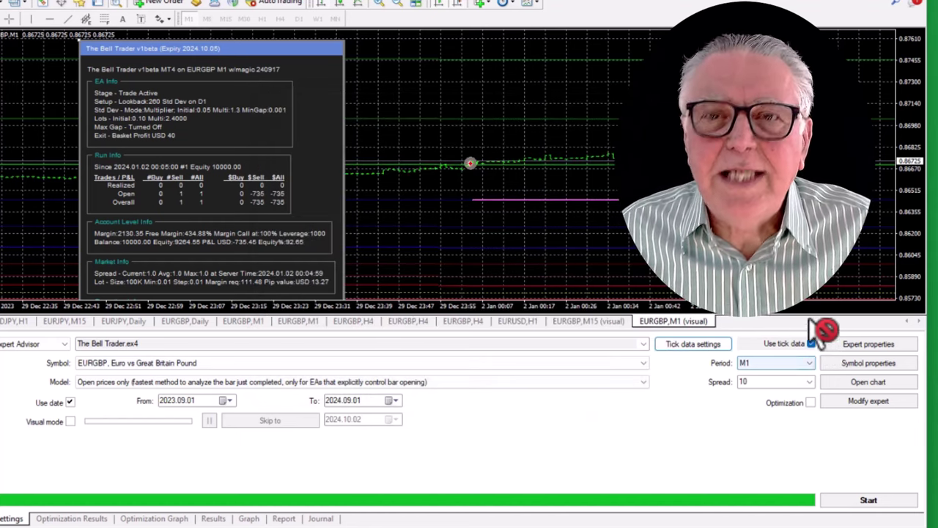
Step: Review The Bell Trader's optimization inputs, including the start, step and stop values for Initial Deviation Level and Deviation Multiplier
click(868, 344)
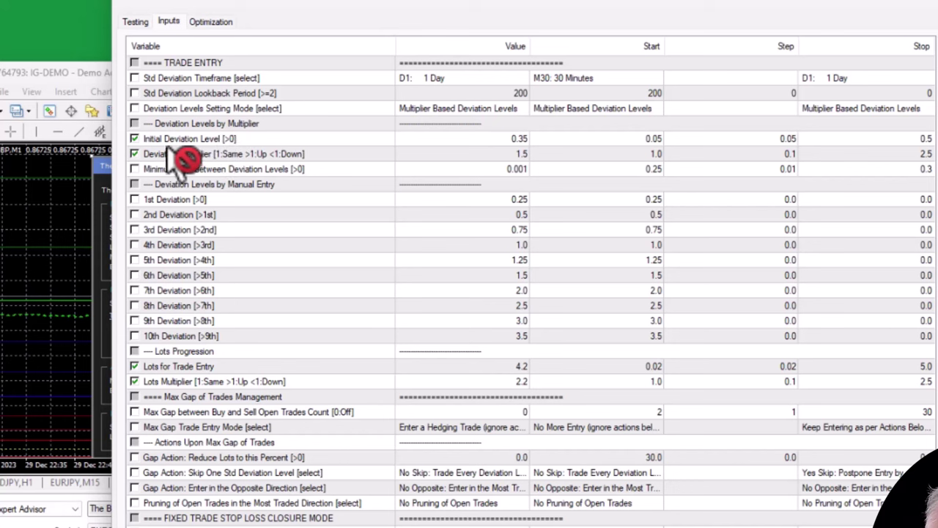
click(138, 141)
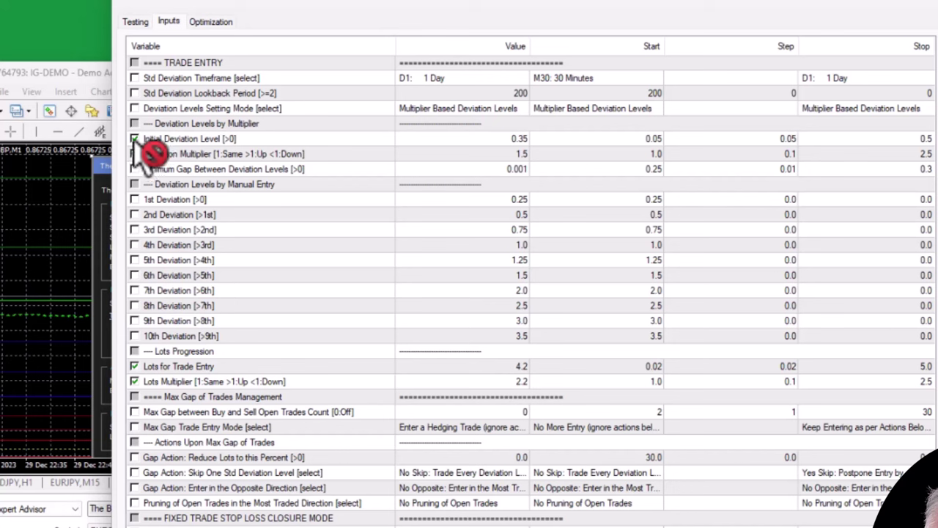
click(135, 139)
click(135, 154)
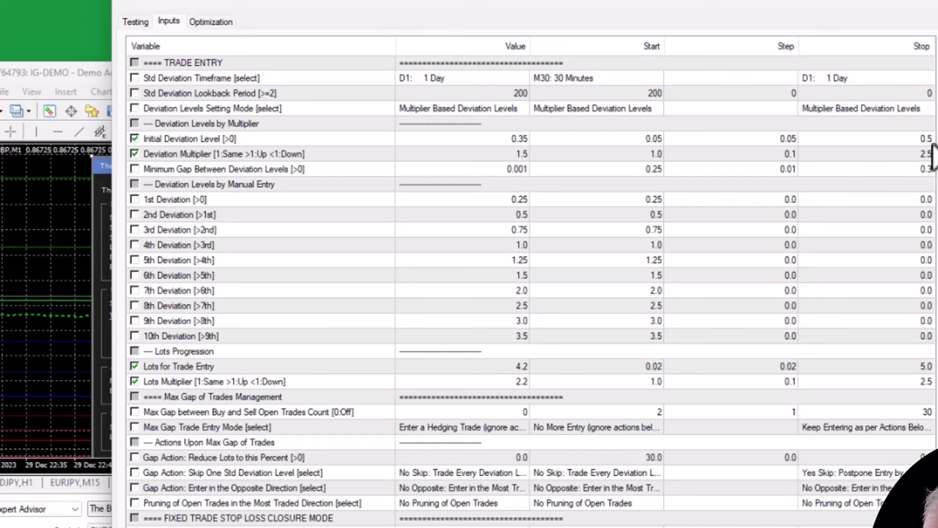
click(909, 218)
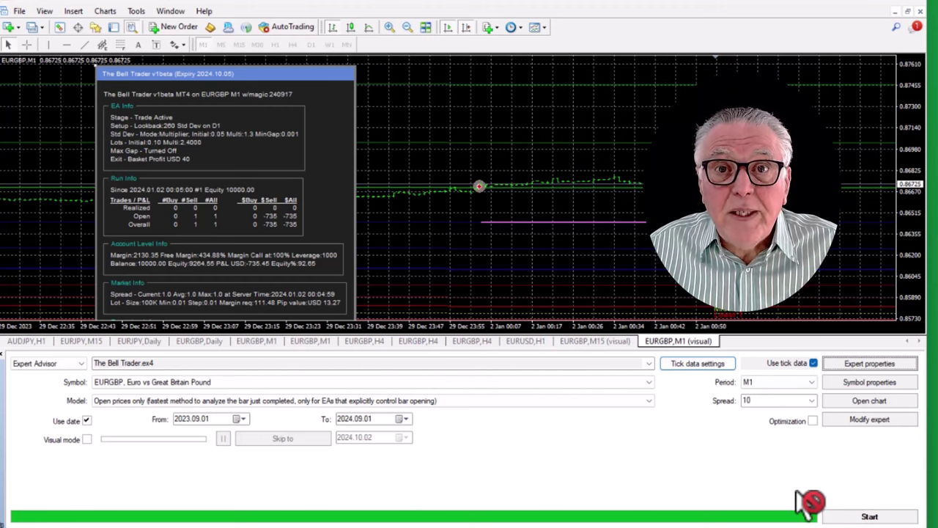
Step: Run a single backtest of The Bell Trader on EURGBP M1 and review its expert inputs and results report
click(871, 517)
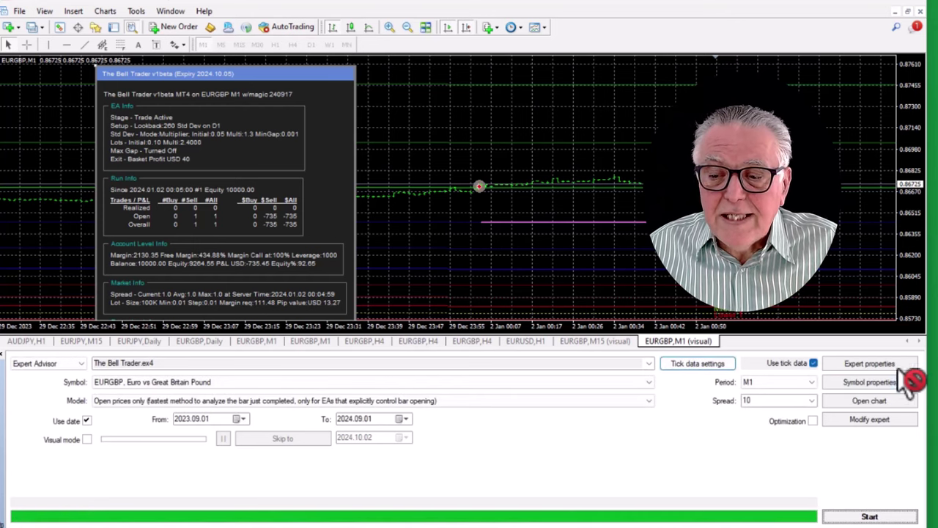
click(869, 365)
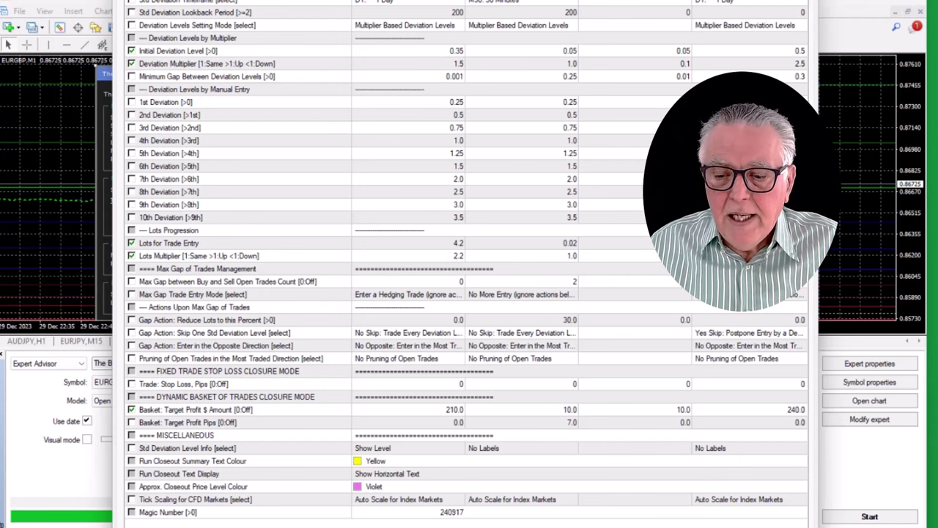
key(Escape)
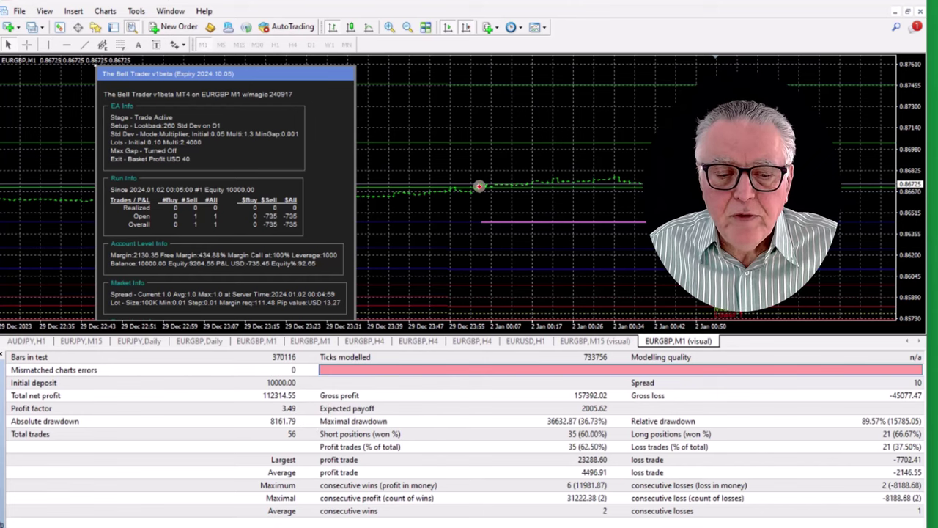
Step: Enable optimization and start optimizing The Bell Trader on EURGBP M1 from 2023.09.01 to 2024.09.01
click(370, 524)
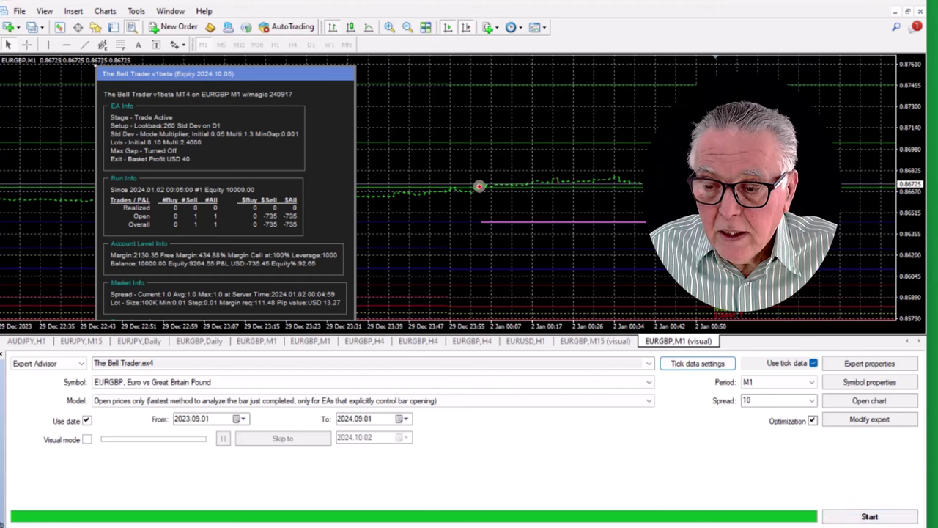
click(870, 518)
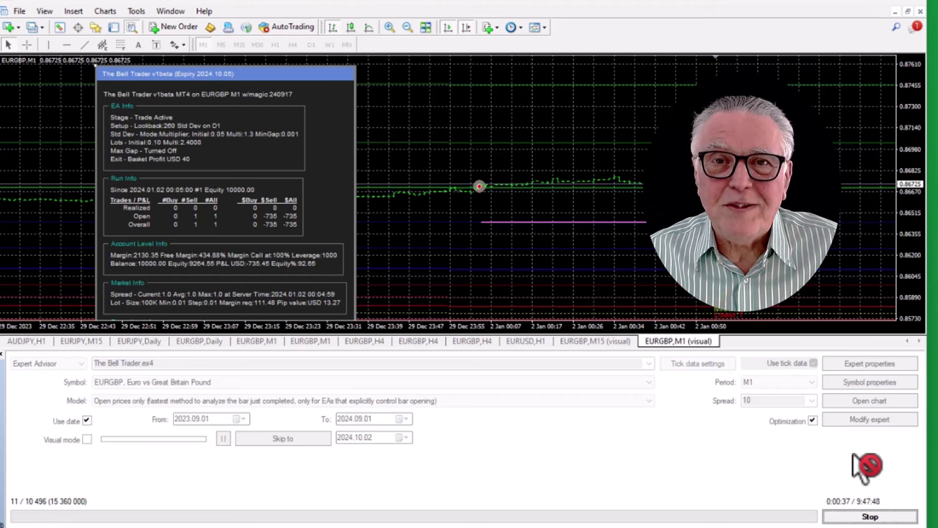
Step: Sort the running optimization's results by profit from highest to lowest, and return to the tester settings
click(81, 525)
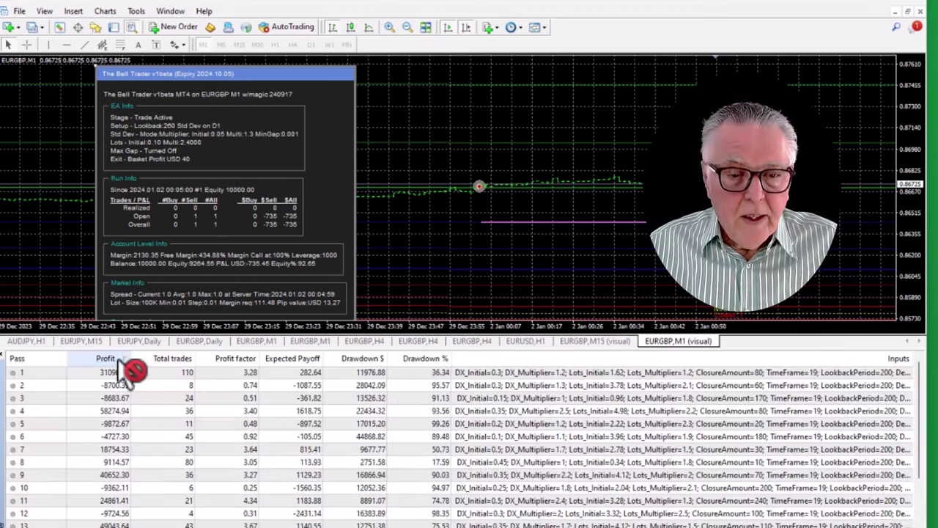
click(29, 523)
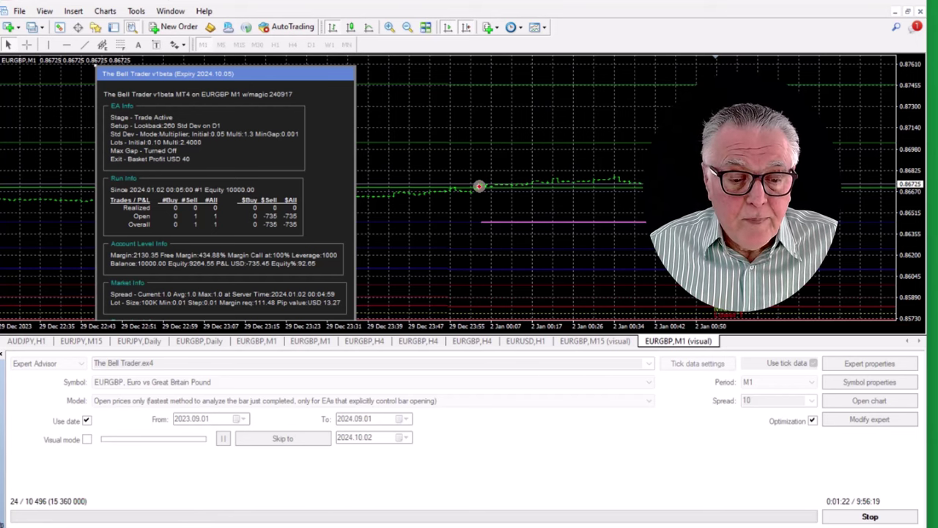
click(95, 522)
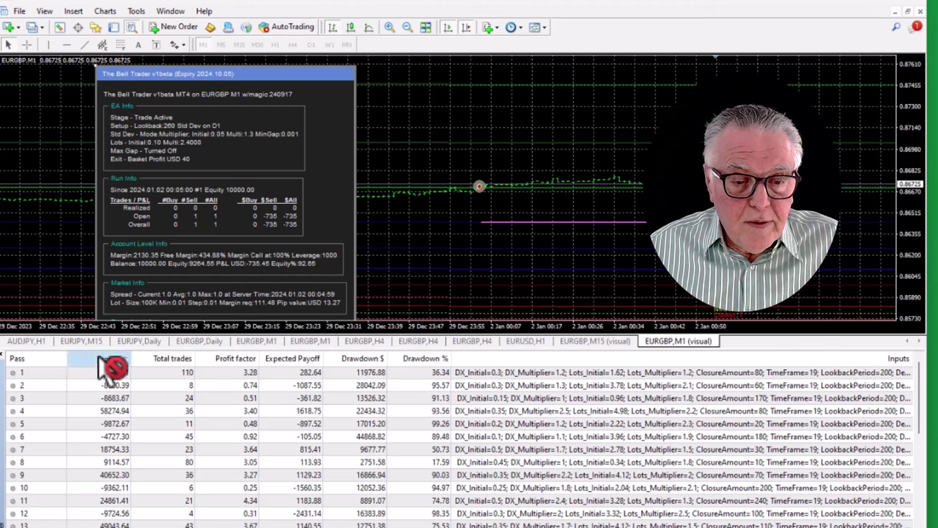
click(103, 359)
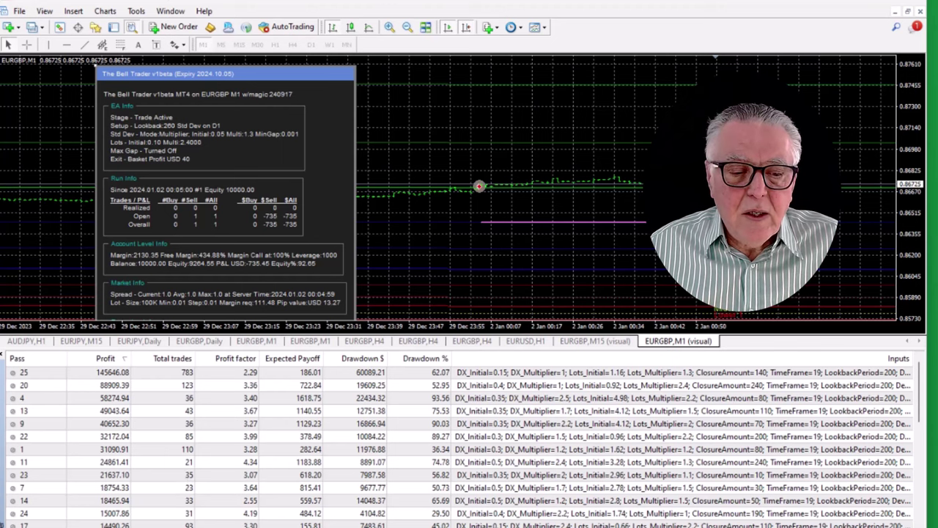
click(30, 527)
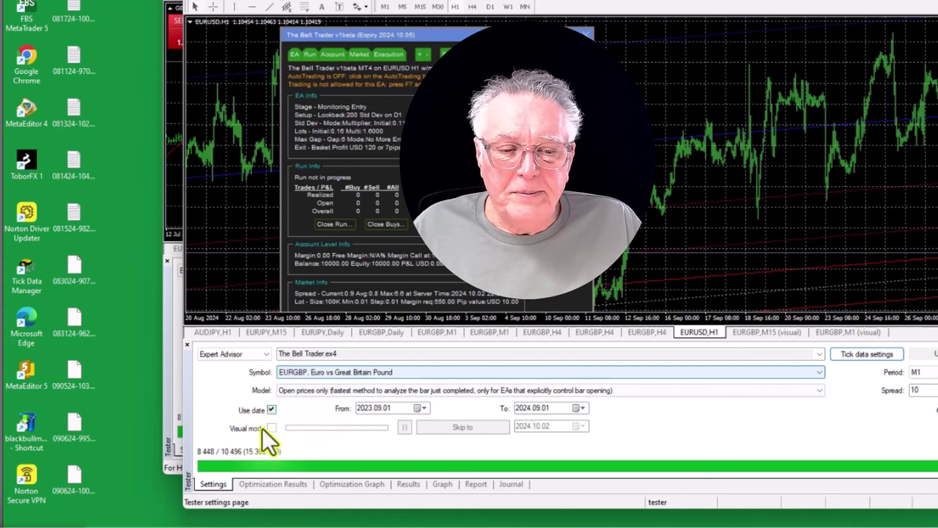
Step: Show the optimization results of the completed EURGBP run and enlarge the tester area to list more passes
click(270, 488)
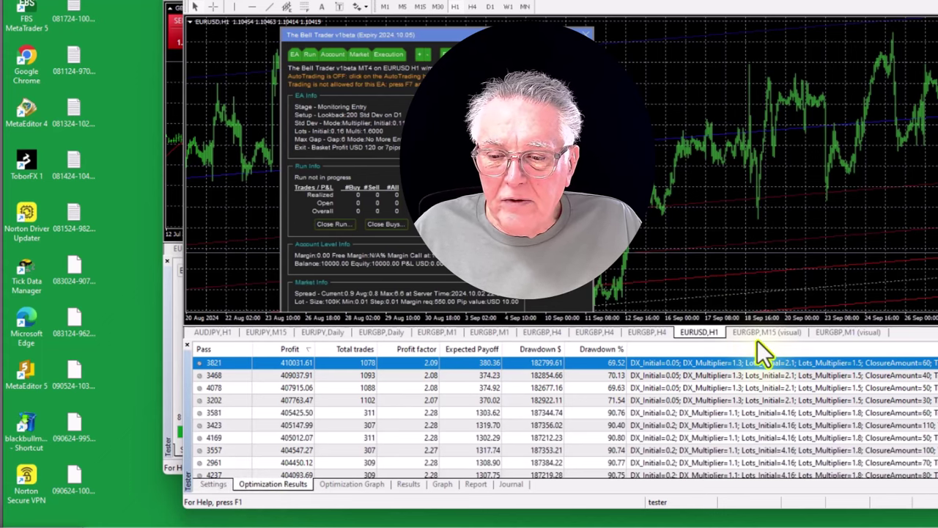
drag(757, 340, 752, 245)
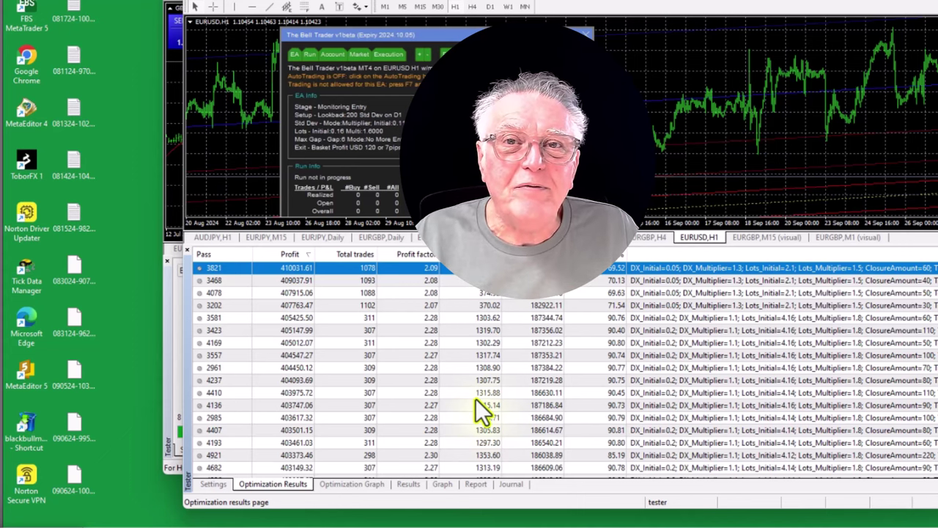
Step: Switch to the terminal testing EURJPY, show its optimization results and enlarge the tester area
click(173, 364)
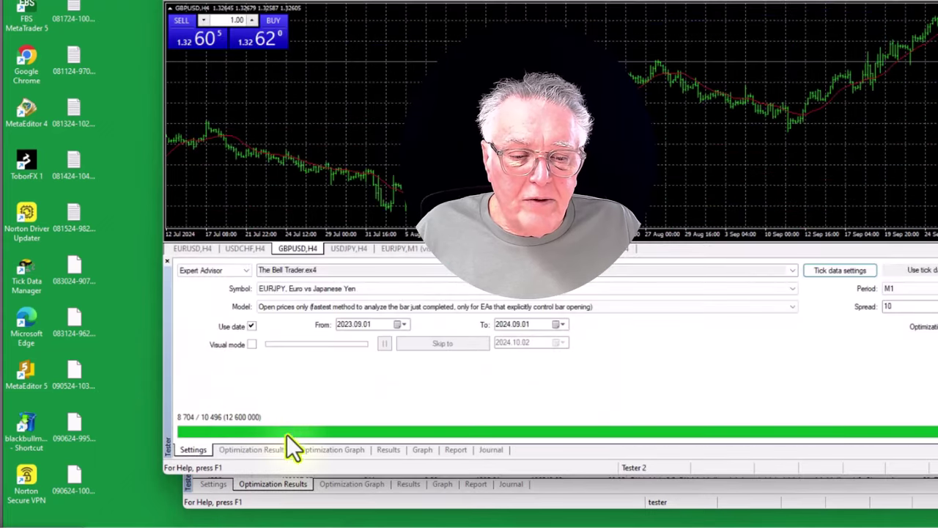
click(246, 450)
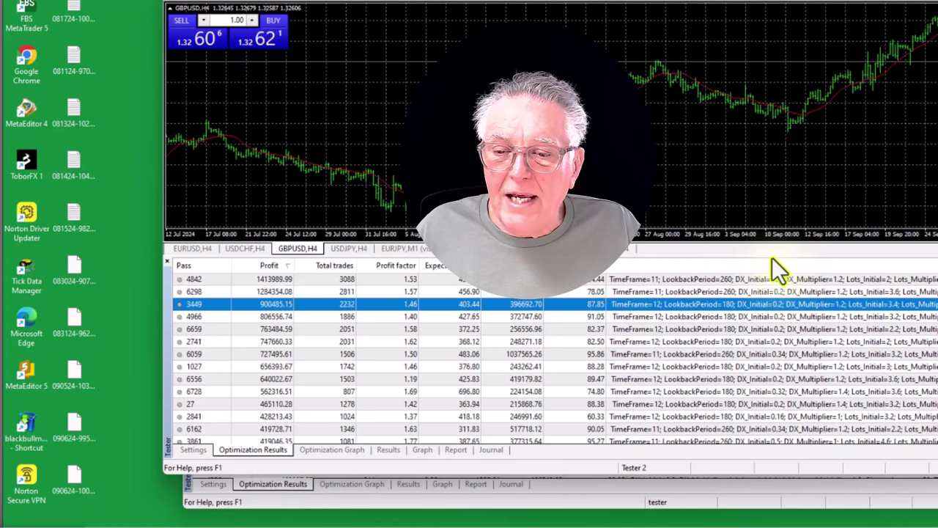
drag(772, 257, 786, 207)
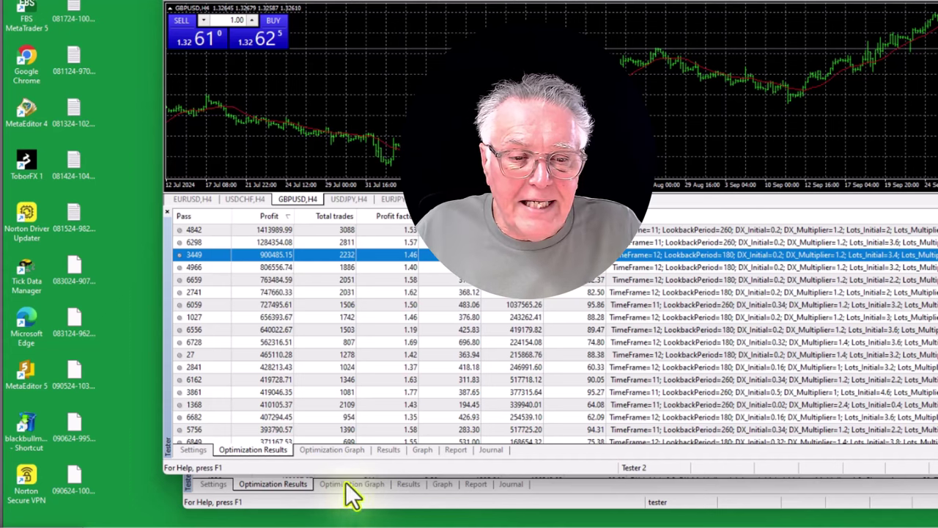
Step: Copy all EURJPY optimization results and paste them into an empty Excel worksheet starting at cell A2
click(364, 293)
right_click(365, 293)
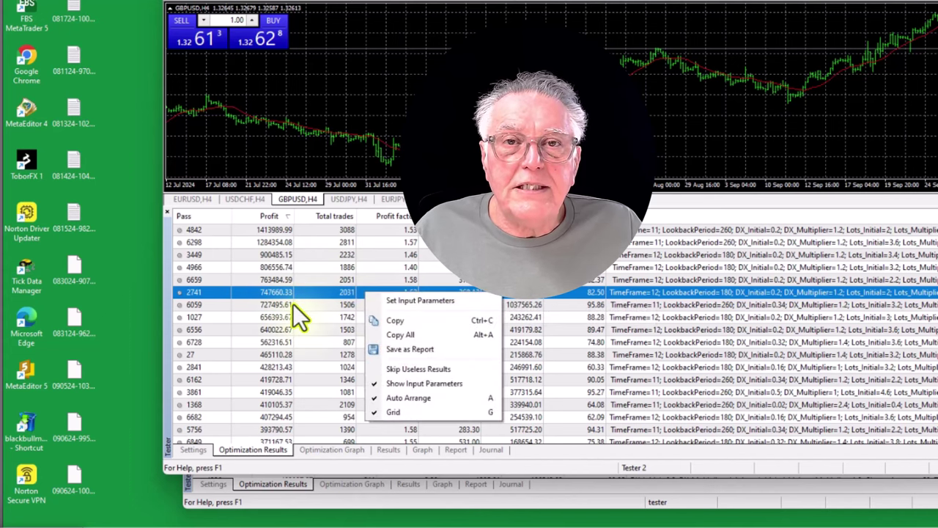
click(399, 335)
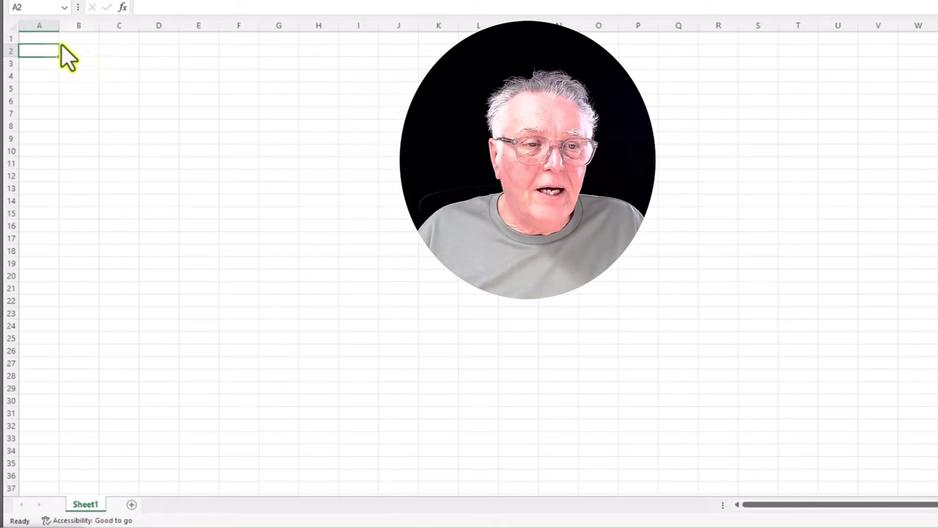
key(ctrl+v)
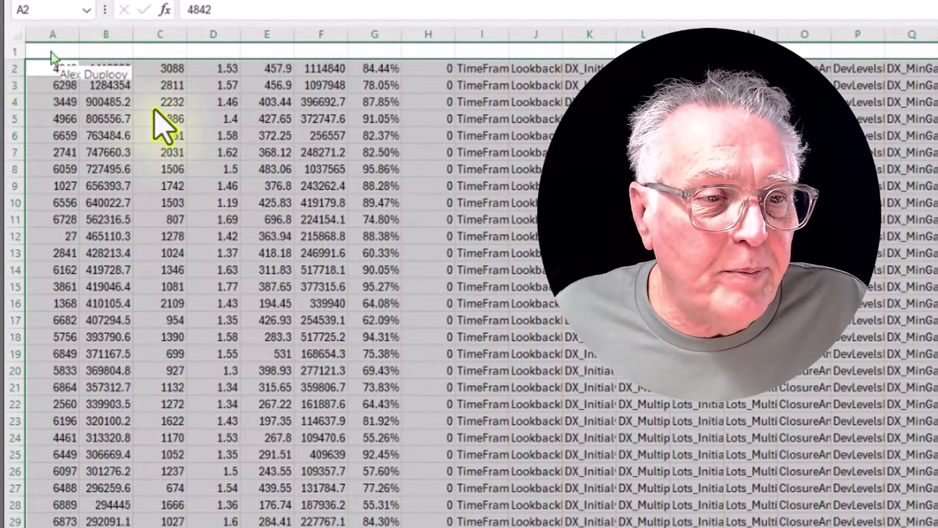
Step: Label the data columns in row 1: test# in A1, Income in B1 and DD in F1
click(62, 52)
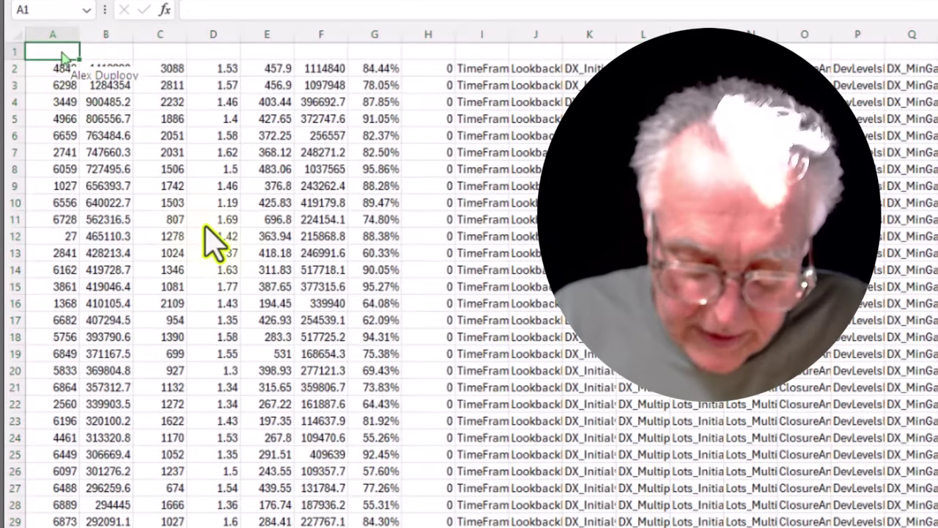
text(test)
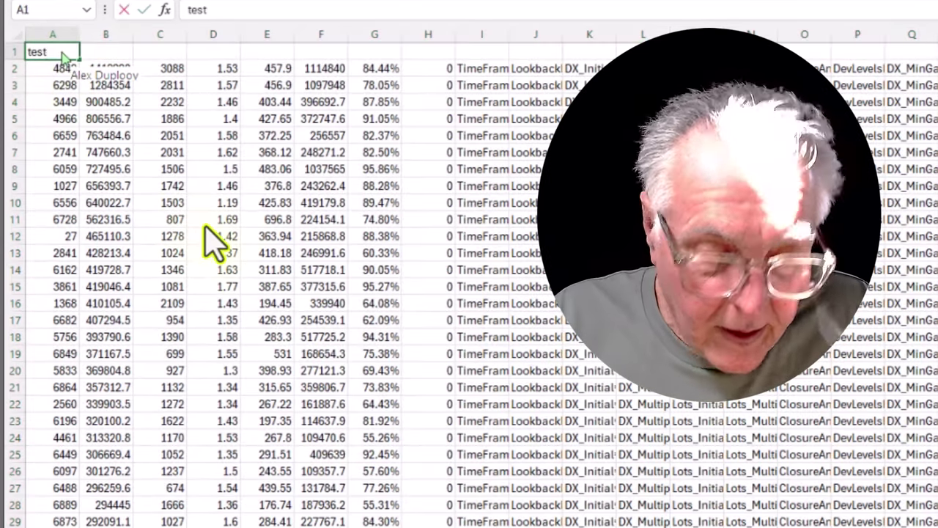
text(#)
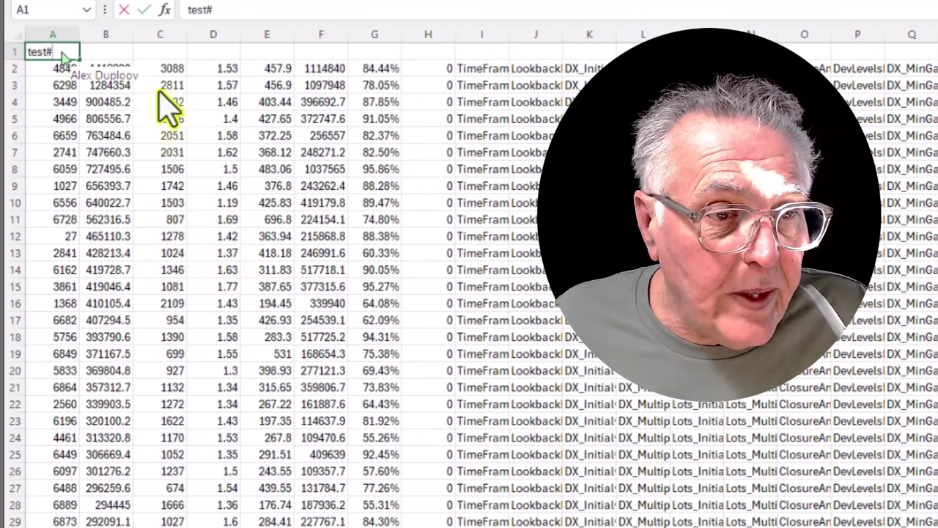
click(107, 53)
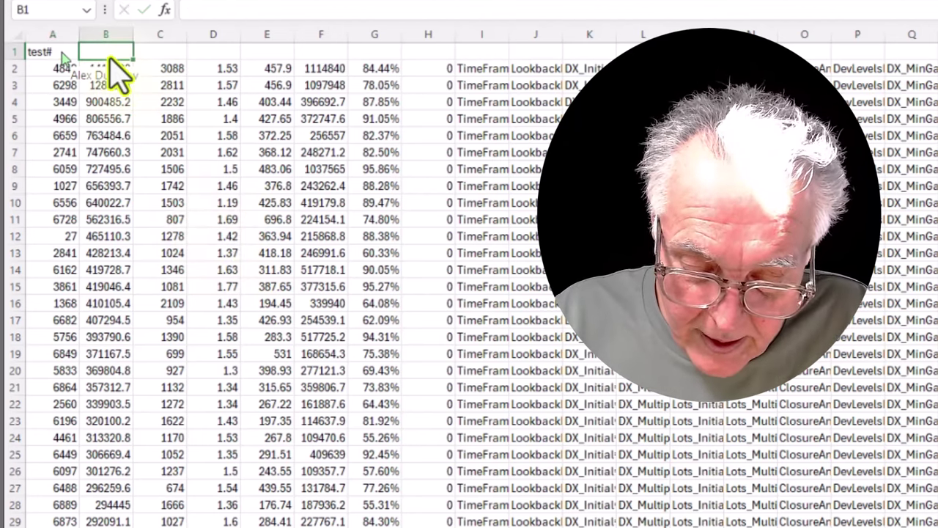
text(Income)
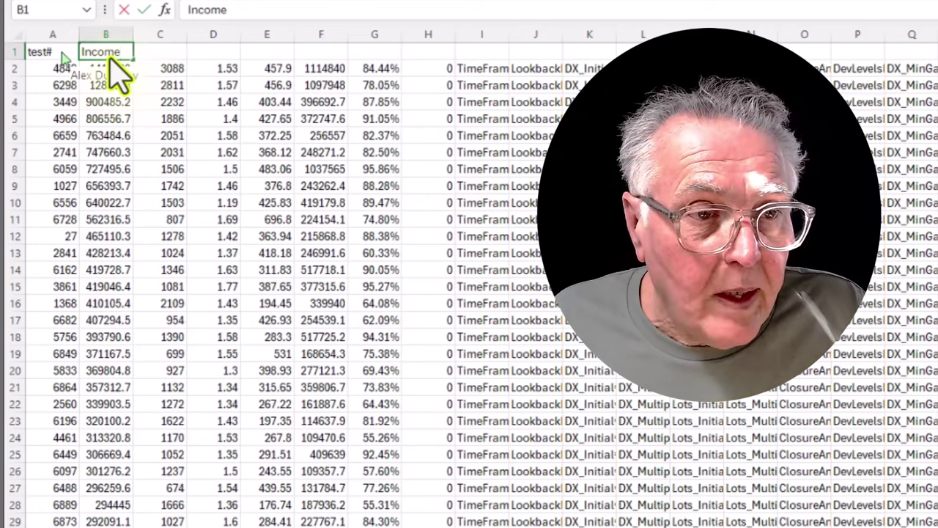
click(315, 52)
text(DD)
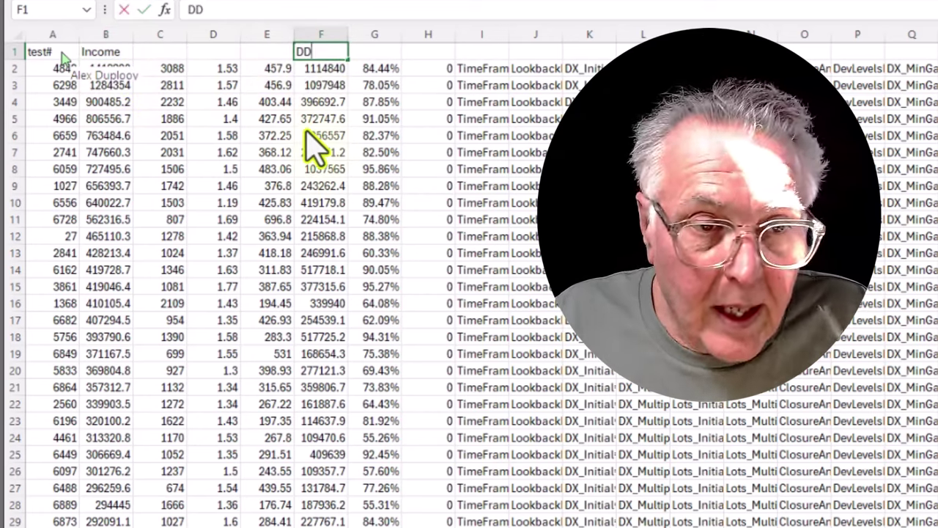
key(Tab)
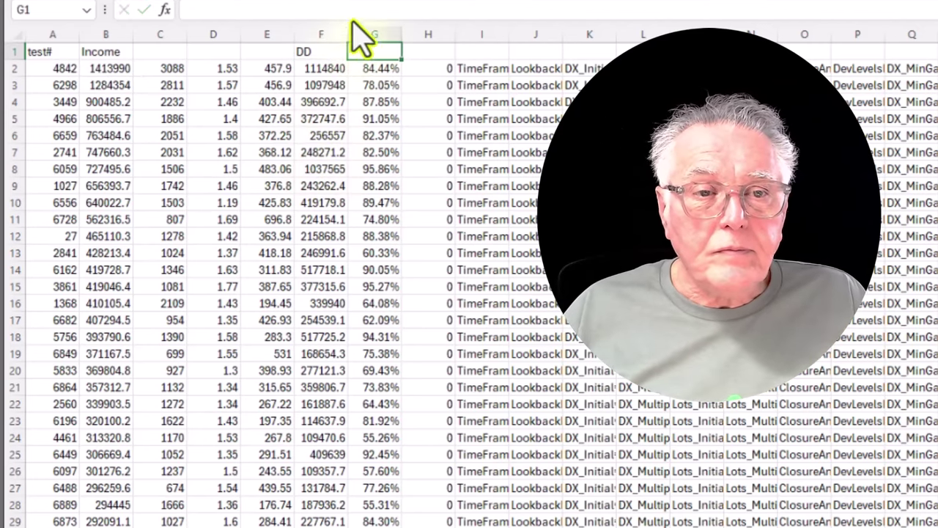
Step: Insert two empty columns directly after the DD column, at columns G and H
drag(373, 36, 440, 70)
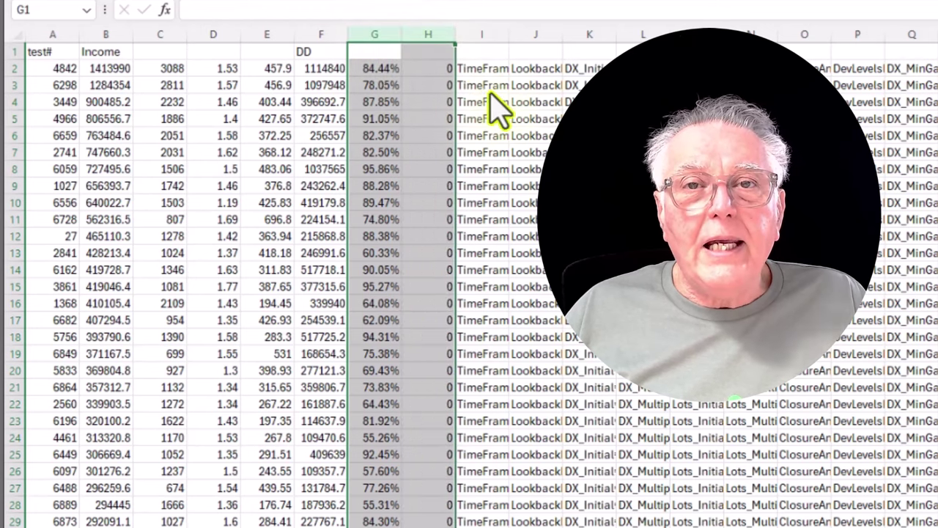
right_click(372, 41)
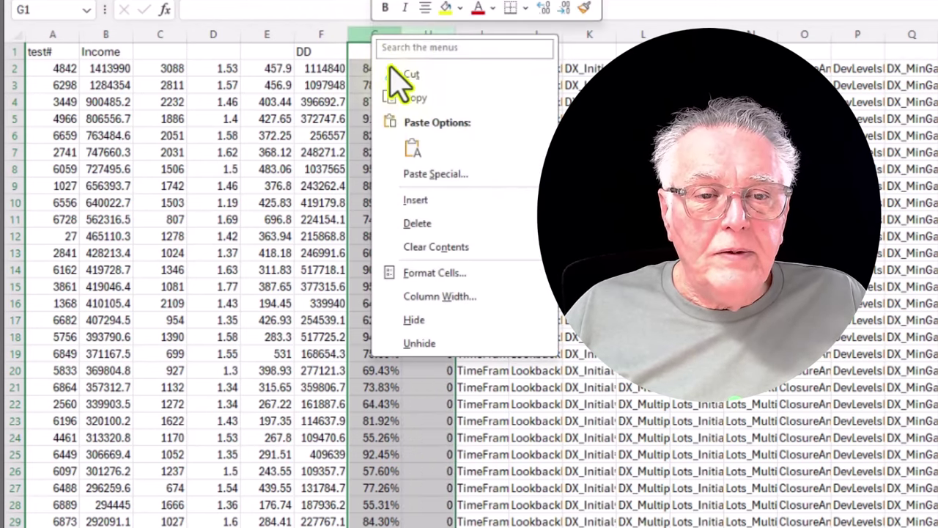
click(415, 200)
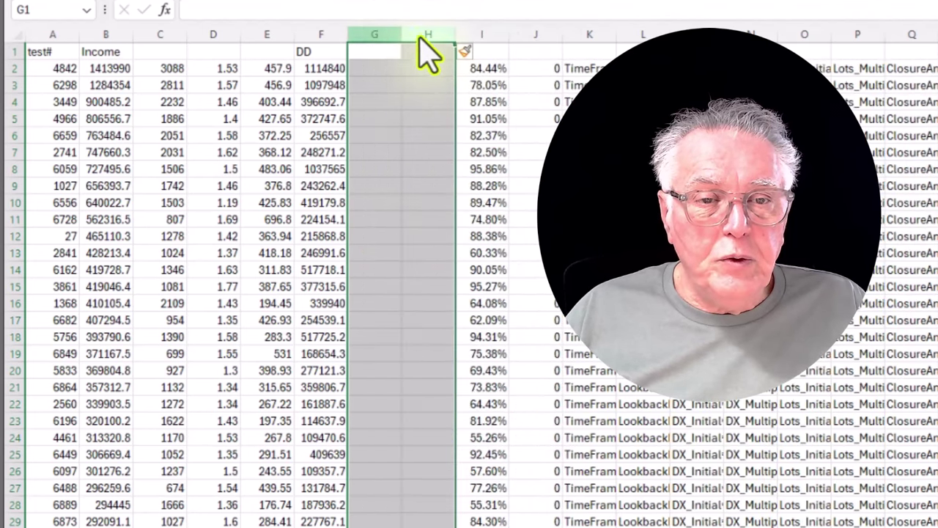
Step: Enter the formula +B2/F2 in cell G2 to divide income by drawdown
click(377, 68)
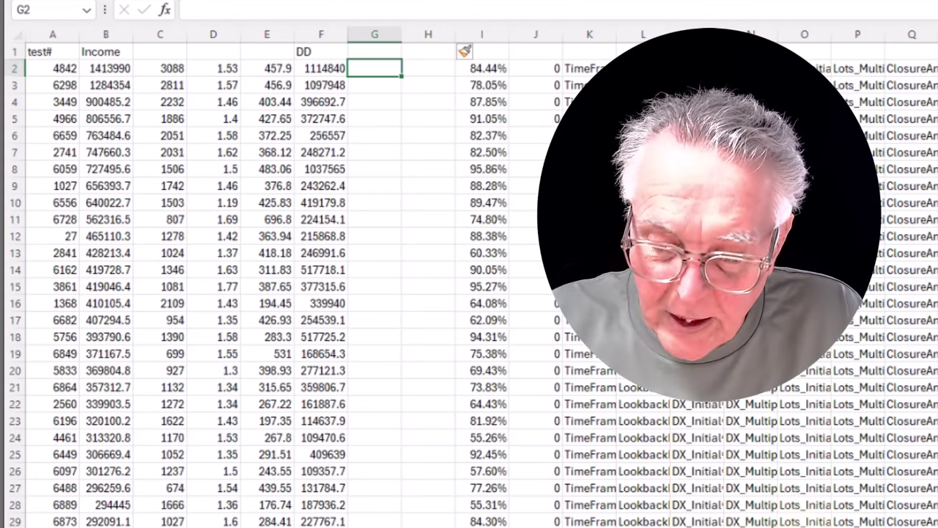
text(+)
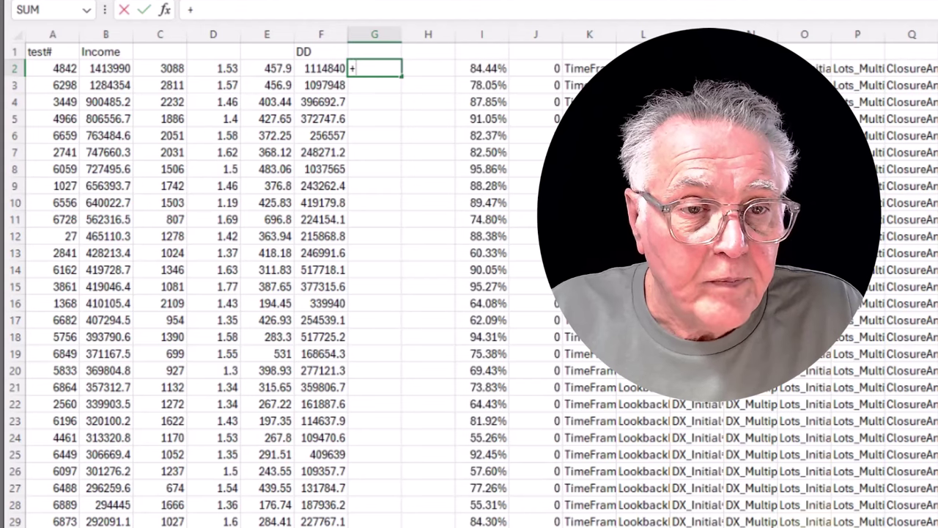
key(Left)
key(Left)
key(Left)
key(Left)
key(Left)
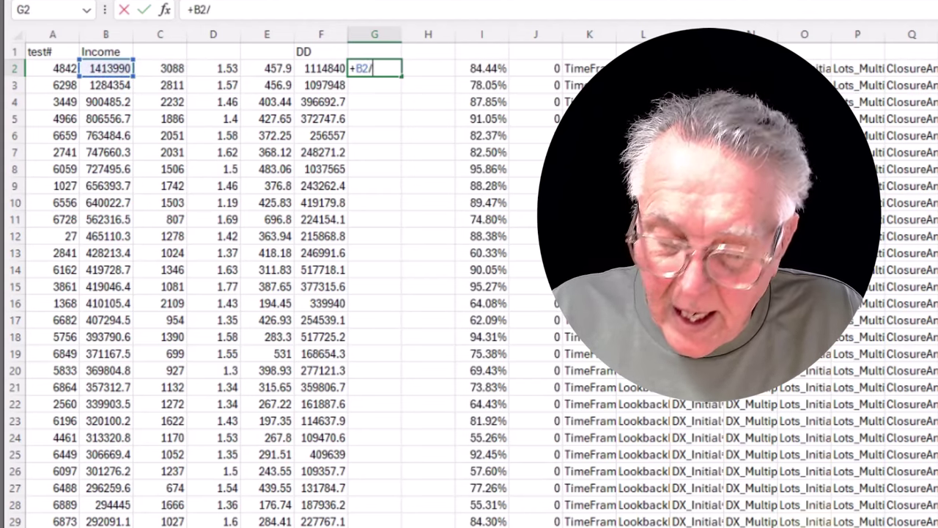
text(/)
key(Left)
key(Left)
key(Right)
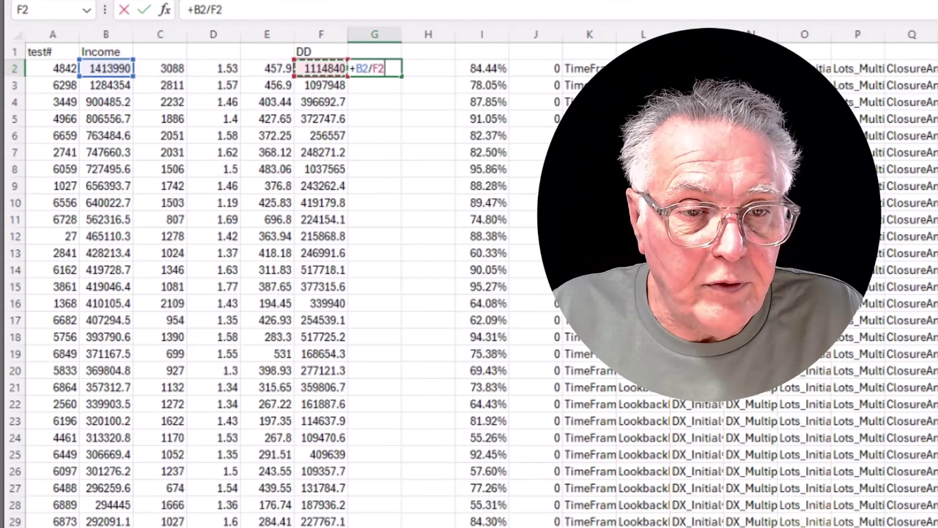
key(ctrl+Return)
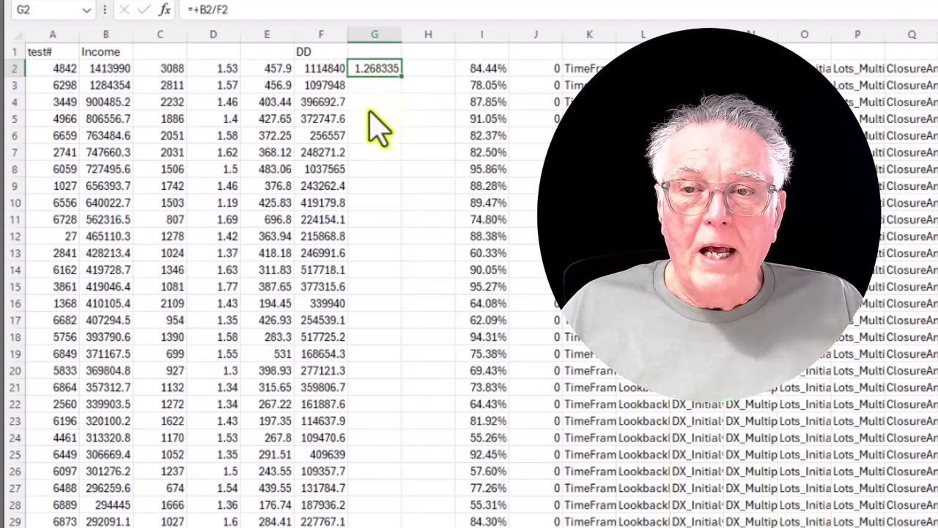
Step: Format cell G2 as Number with two decimal places
right_click(382, 72)
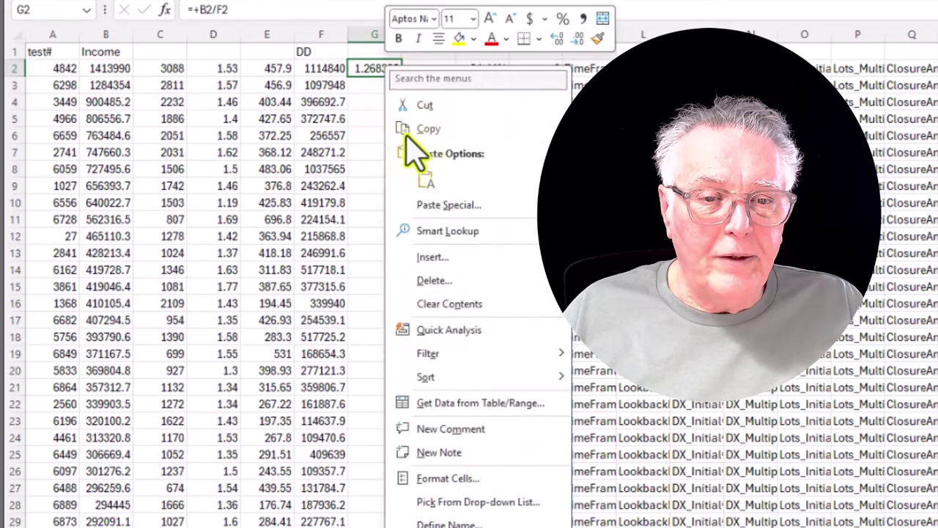
click(448, 478)
click(255, 354)
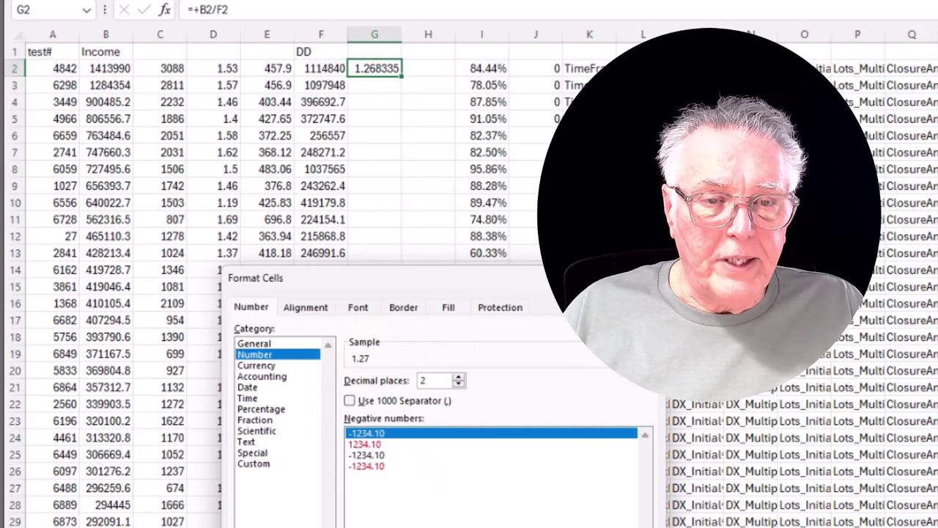
key(Return)
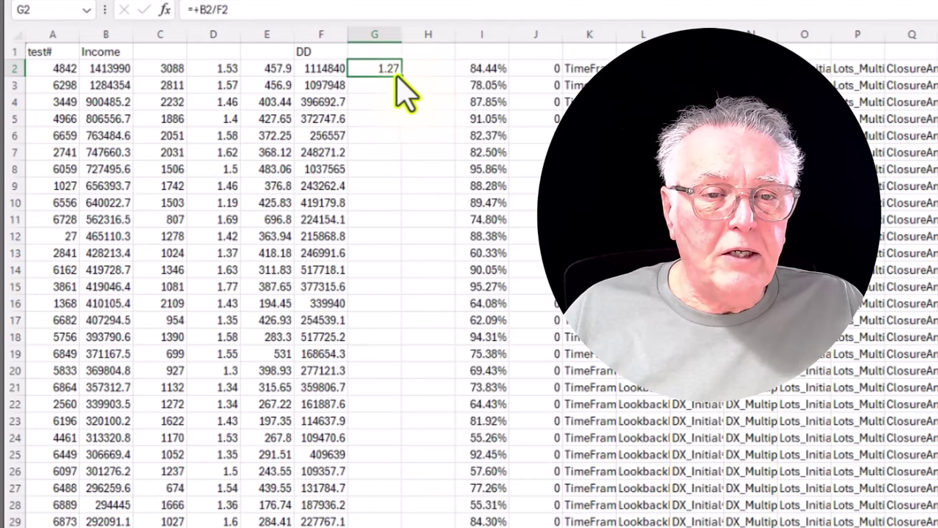
Step: Fill the ratio formula down column G under the header Income/dd, and widen the column to fit its header
drag(402, 76, 380, 286)
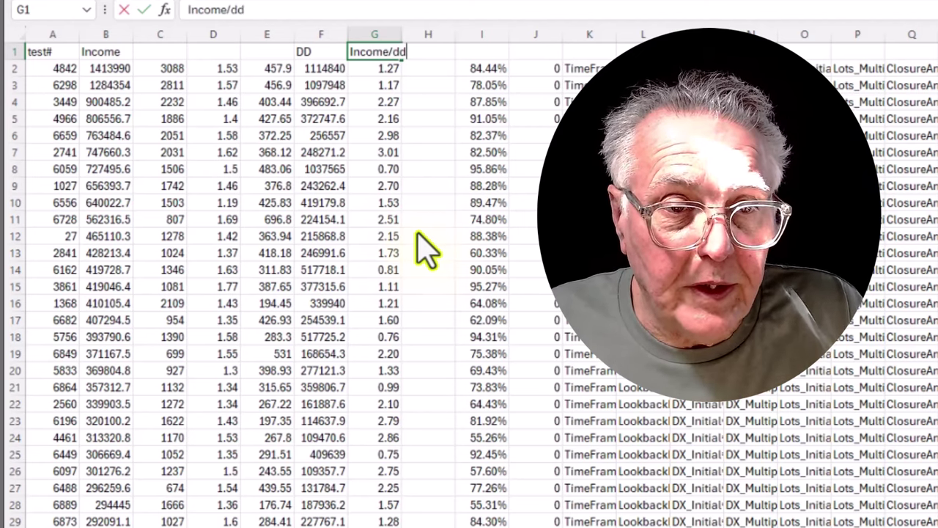
click(443, 204)
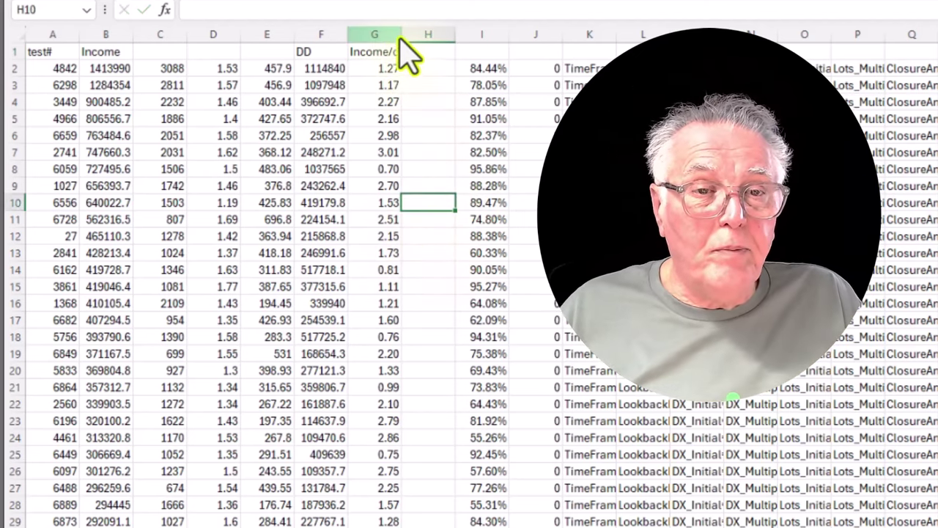
drag(402, 35, 424, 35)
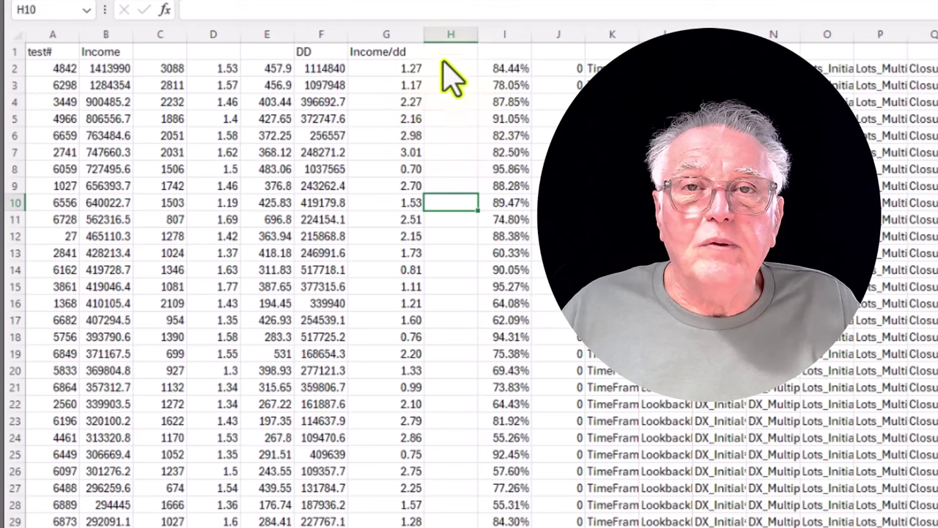
Step: Sort the whole sheet, treating row 1 as headers, by Income/dd from largest to smallest
click(18, 37)
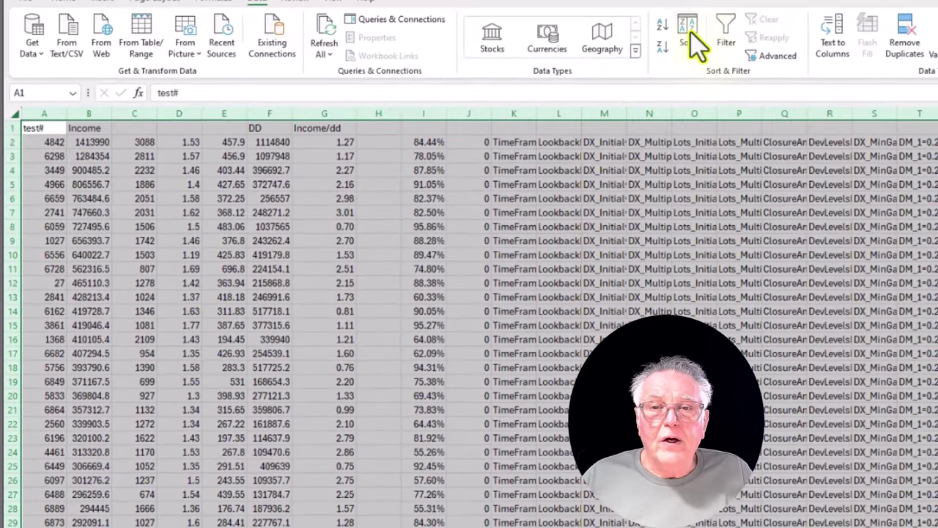
click(687, 33)
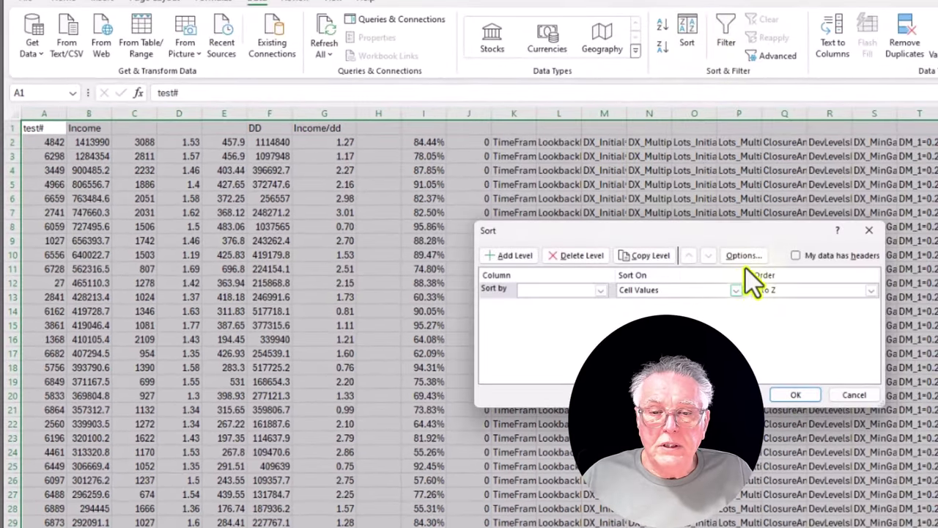
click(795, 256)
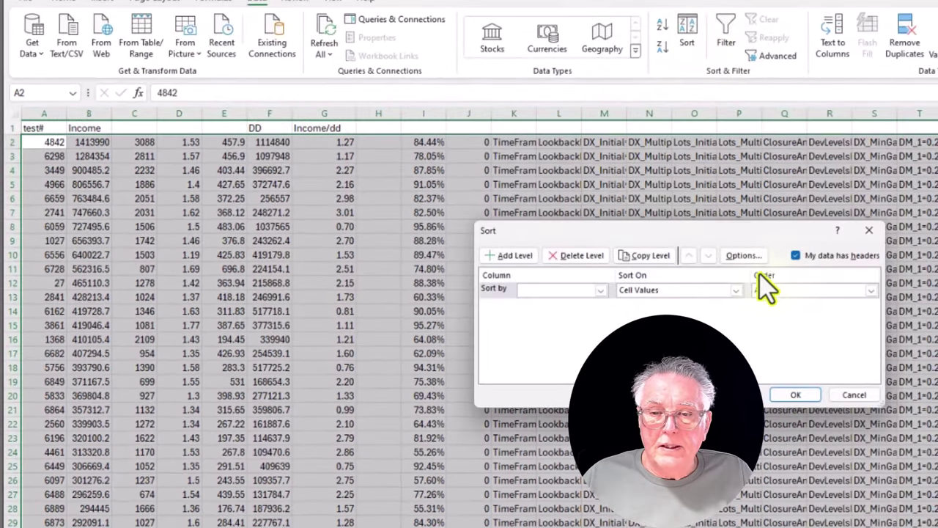
click(601, 290)
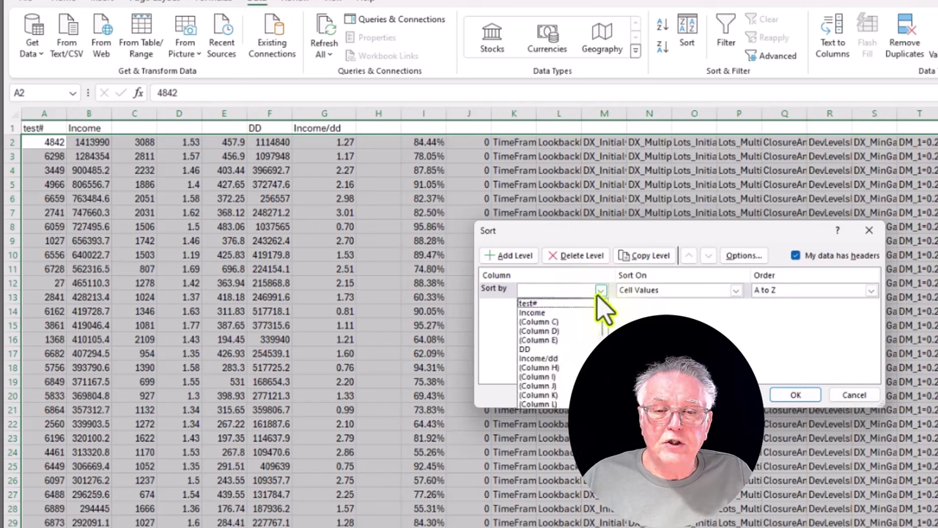
click(550, 359)
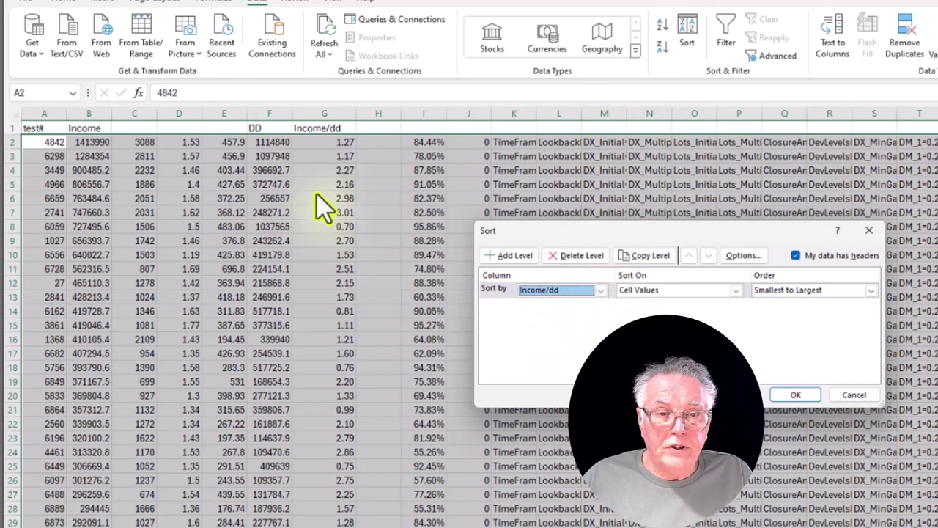
click(859, 291)
click(855, 313)
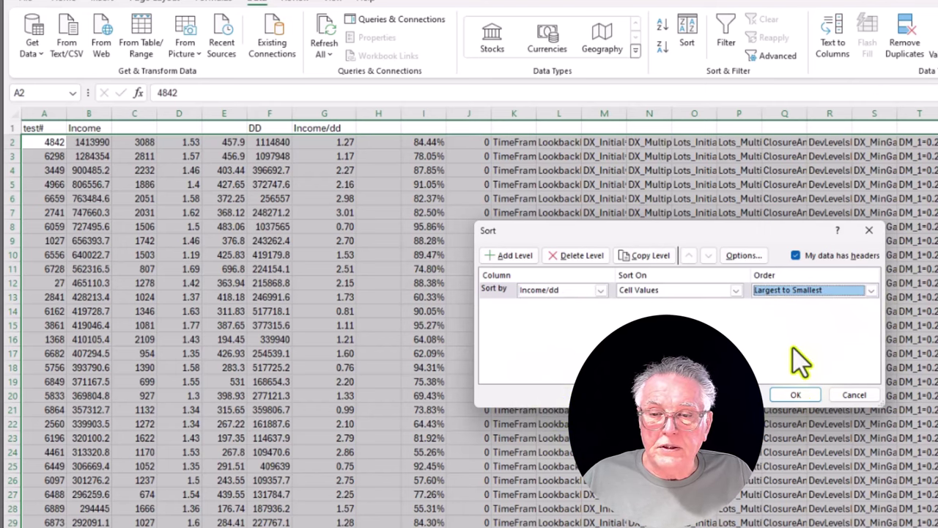
click(794, 395)
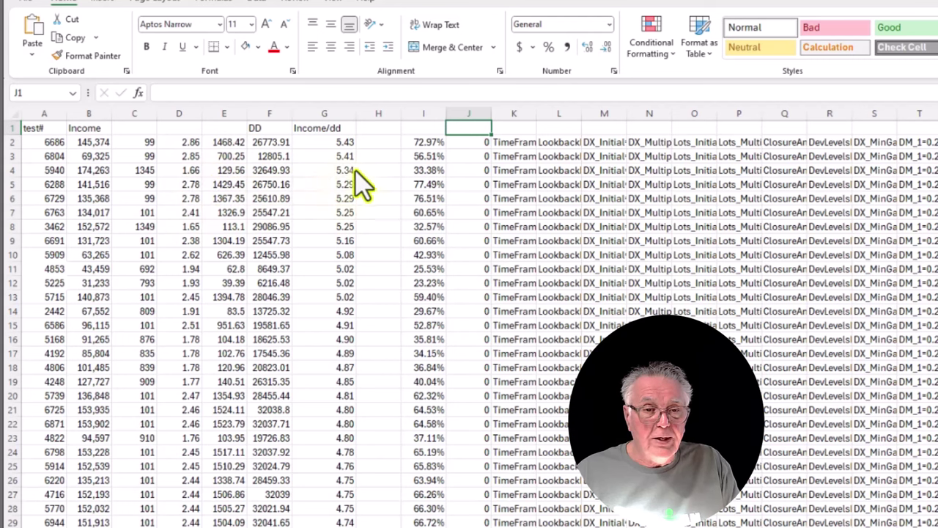
Step: Highlight test number 5940 in cell A4 with a light green fill
click(47, 174)
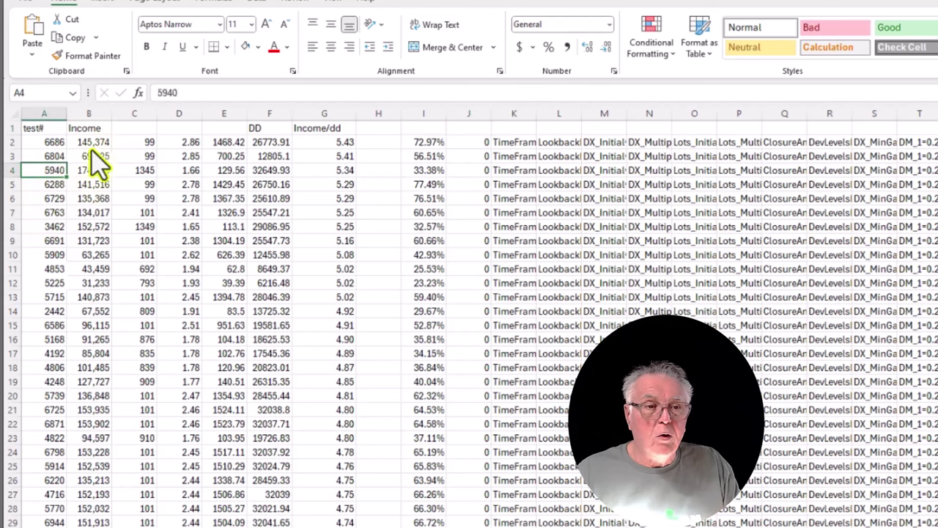
click(255, 47)
click(354, 135)
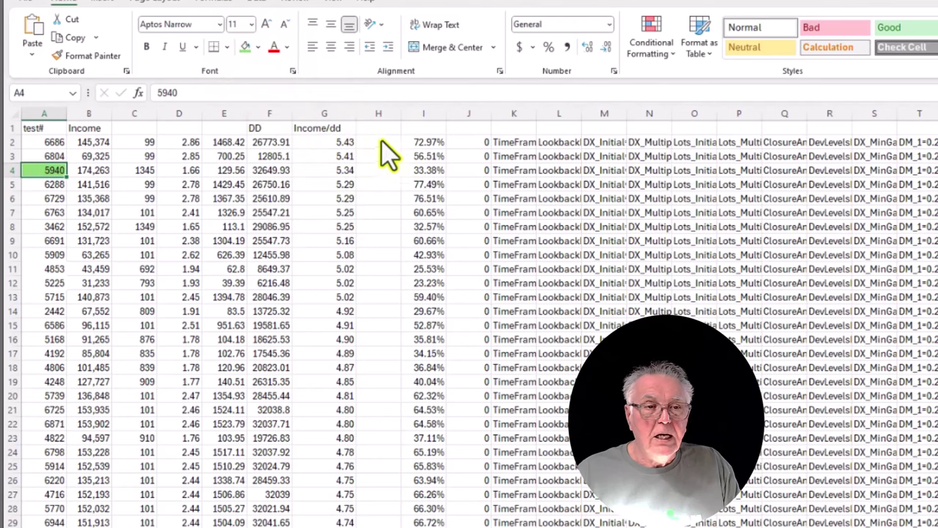
Step: Switch to MetaTrader 4 and select pass 5940 in the optimization results ordered by ascending pass number
click(371, 97)
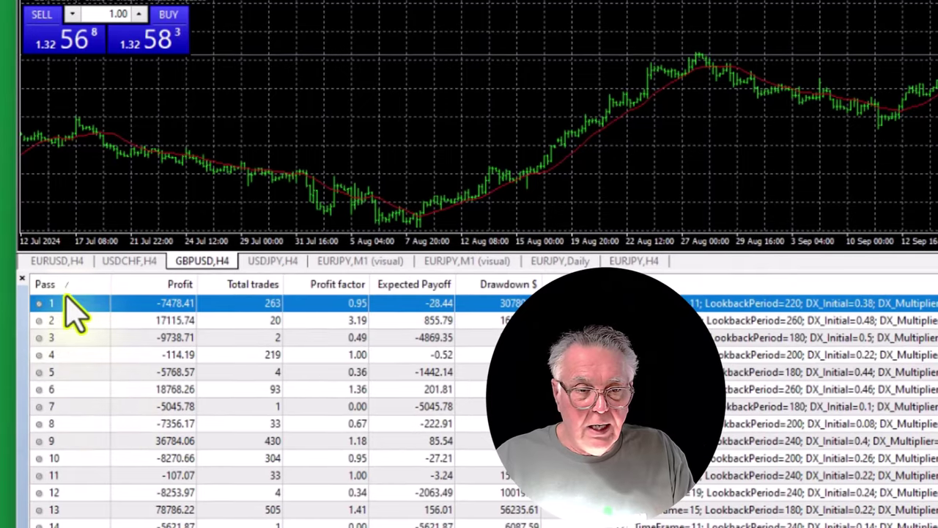
click(70, 285)
click(70, 285)
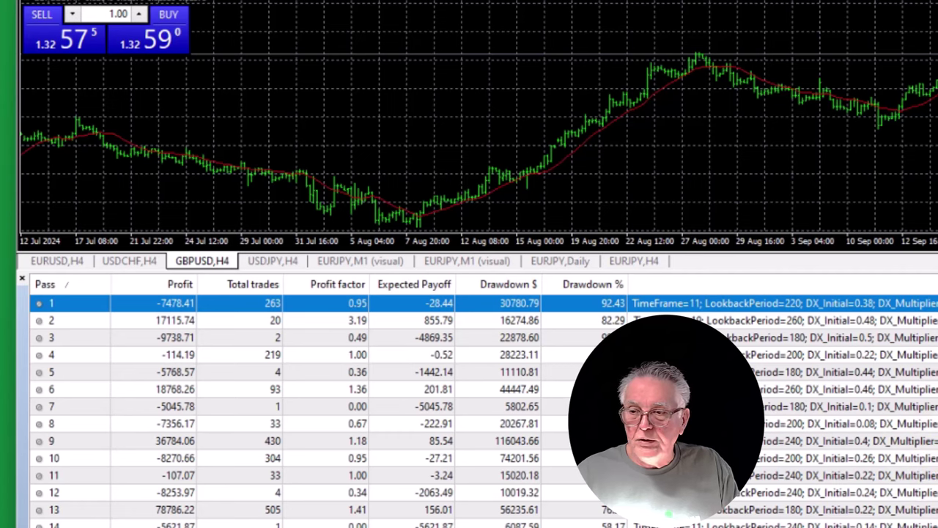
click(916, 285)
scroll(294, 403, down, 20)
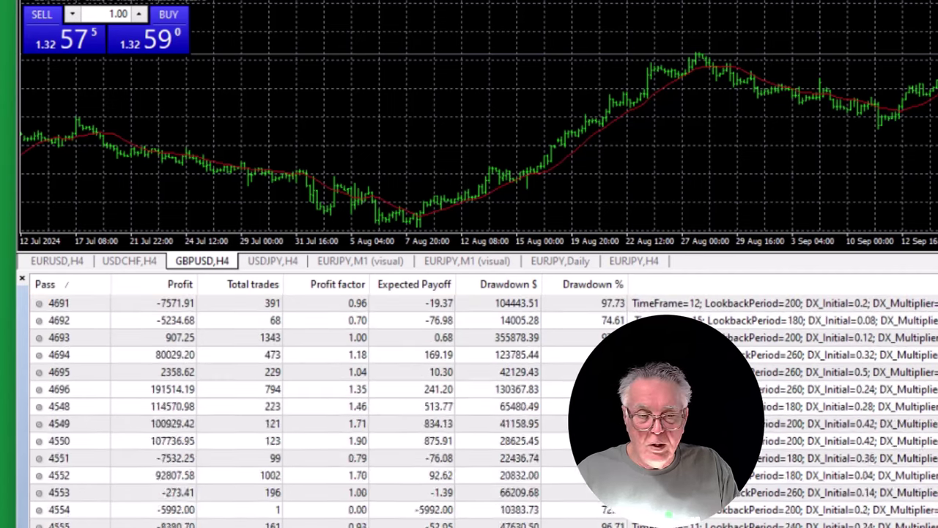
scroll(293, 403, up, 10)
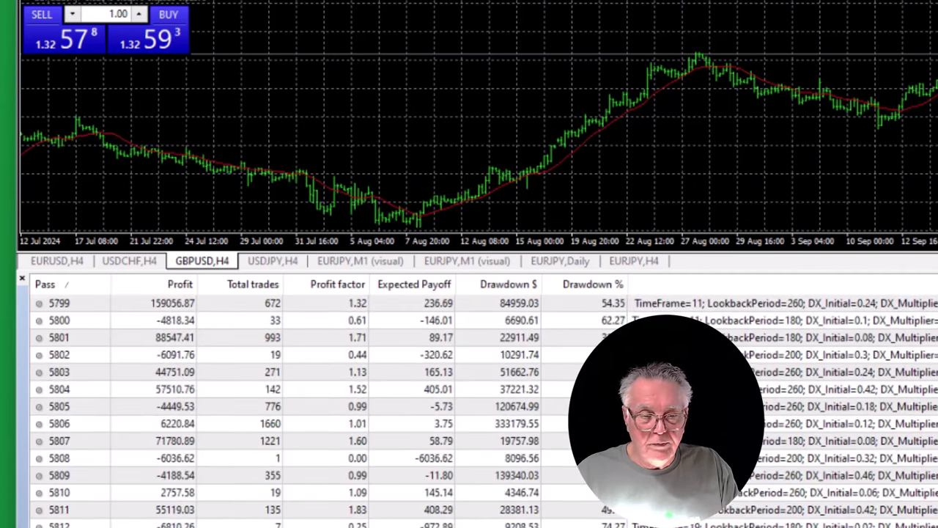
scroll(293, 404, down, 5)
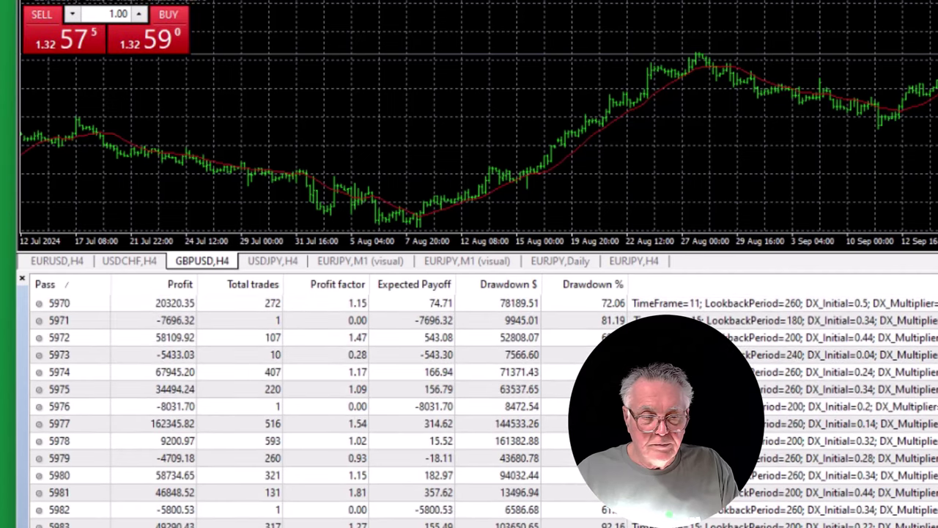
scroll(294, 404, up, 3)
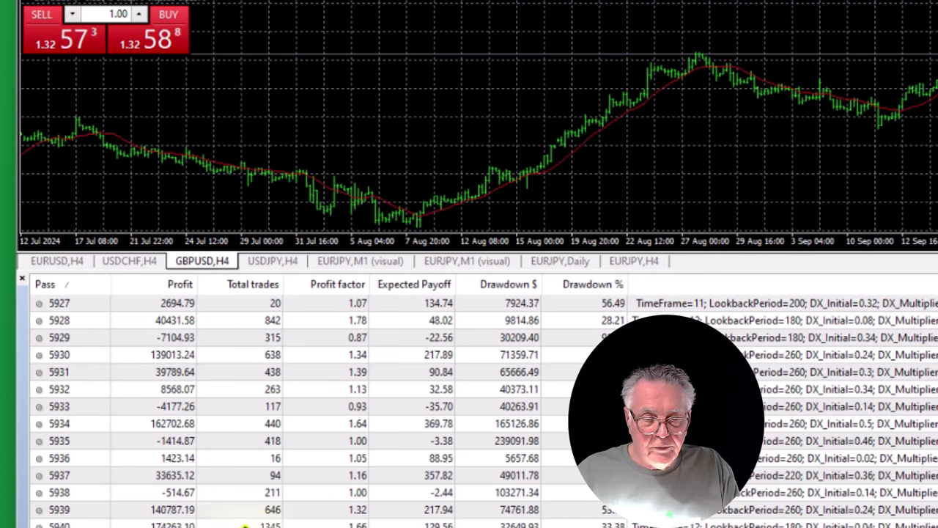
click(246, 525)
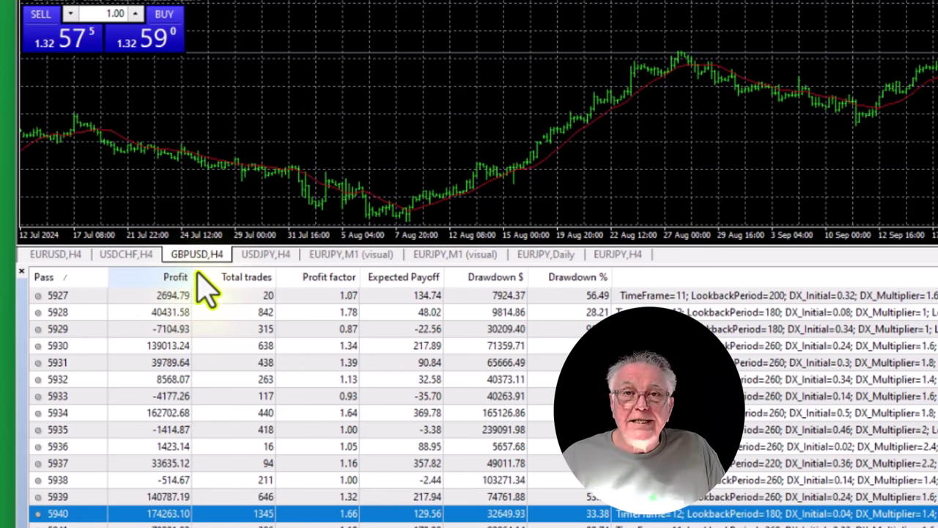
Step: Apply pass 5940's input parameters to the expert advisor, run the backtest with them and open its report
right_click(134, 518)
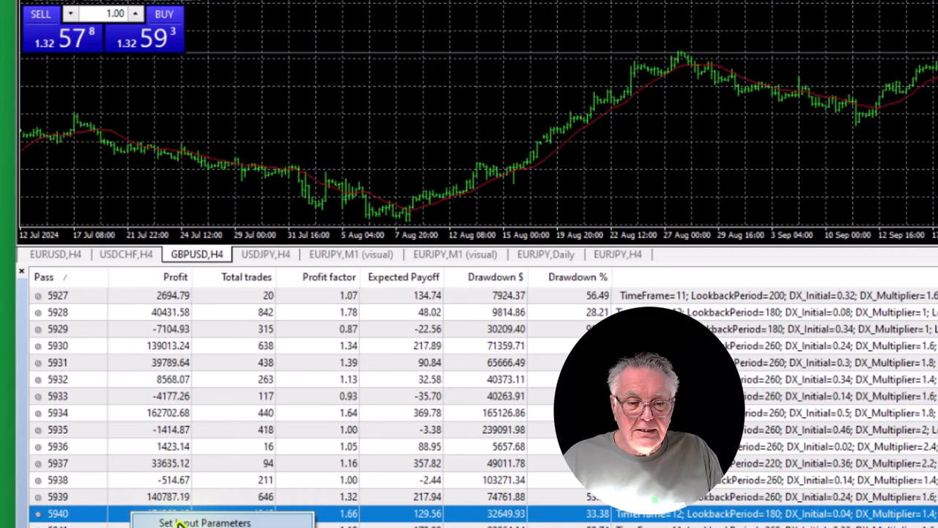
click(179, 523)
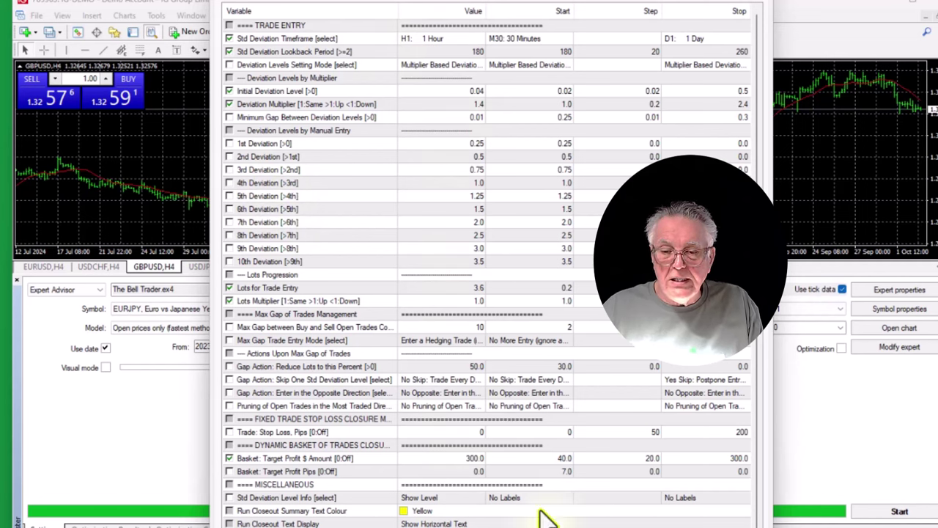
scroll(733, 513, down, 1)
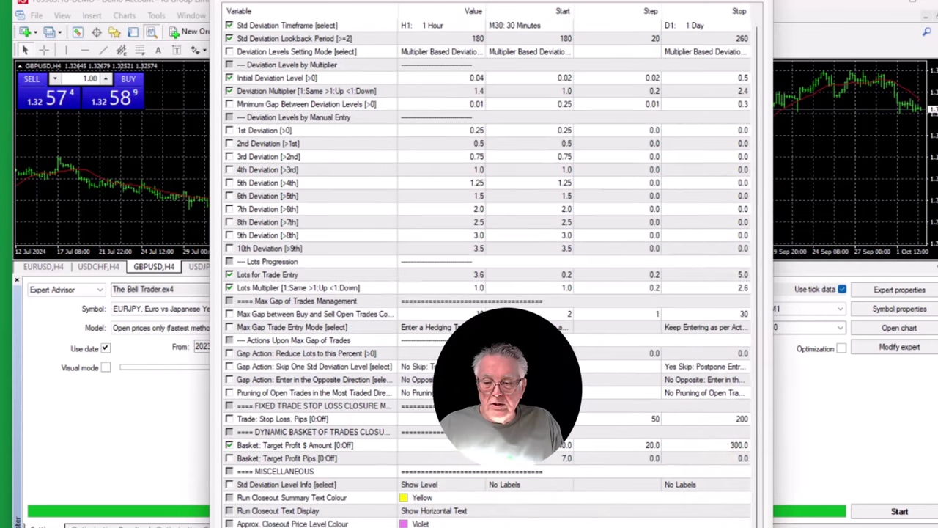
key(Return)
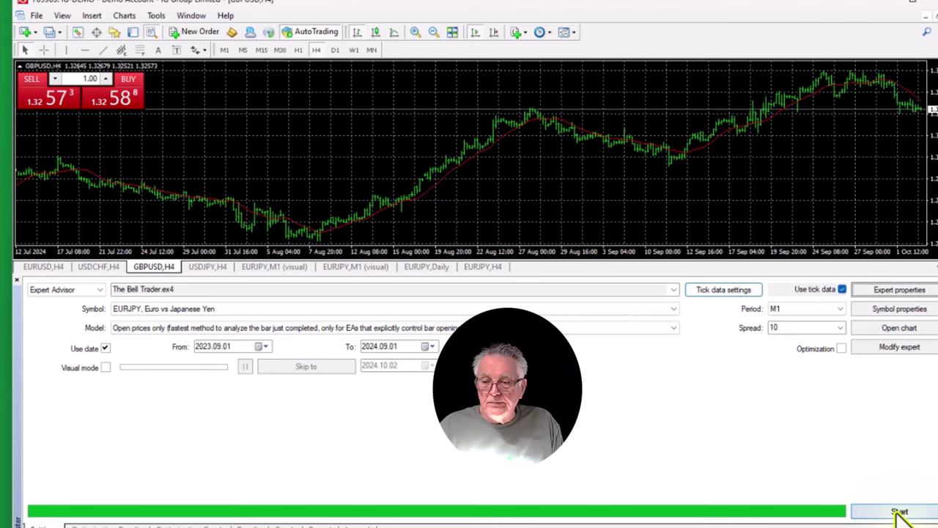
click(320, 526)
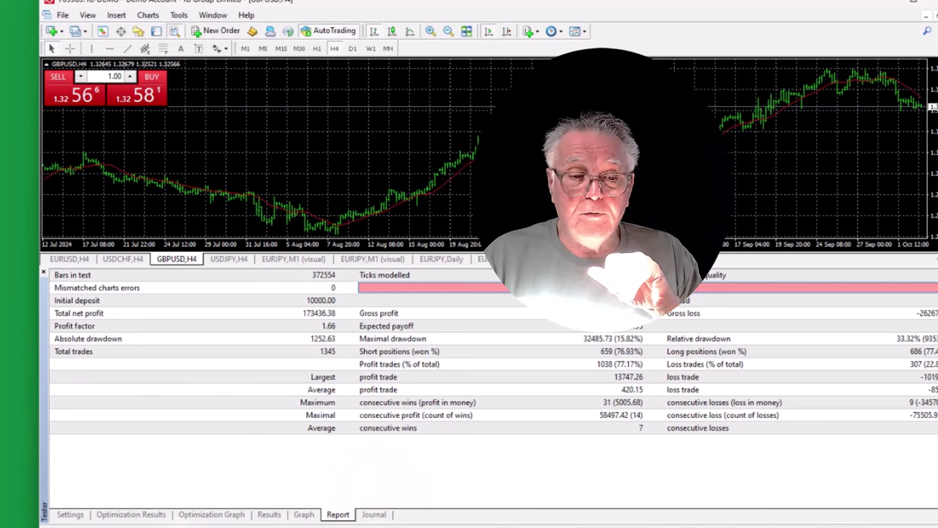
Step: Set the Lots for Trade Entry value to 0.66 in the expert's inputs
click(70, 514)
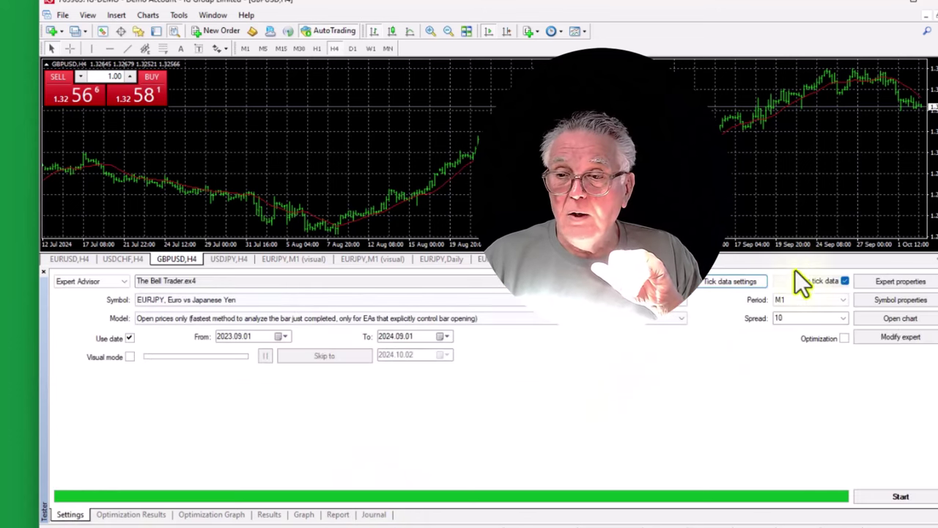
click(893, 284)
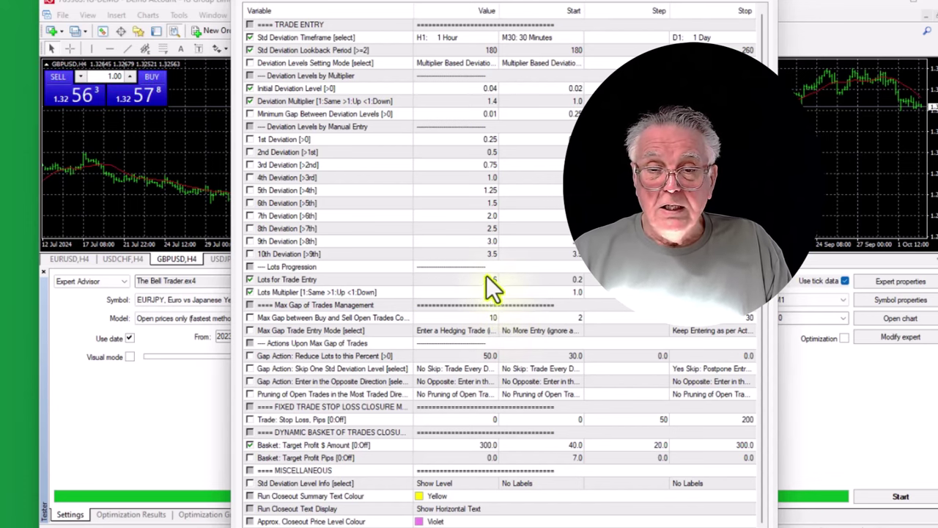
double_click(492, 280)
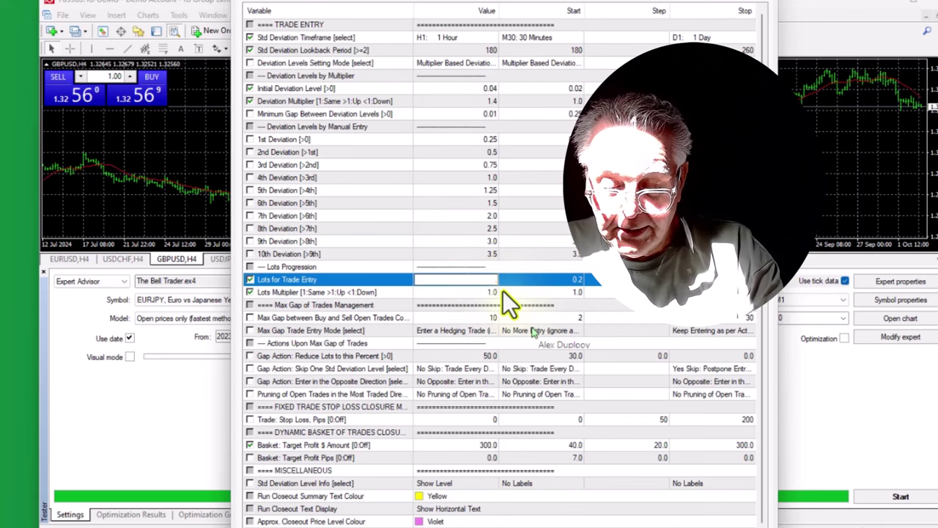
text(.66)
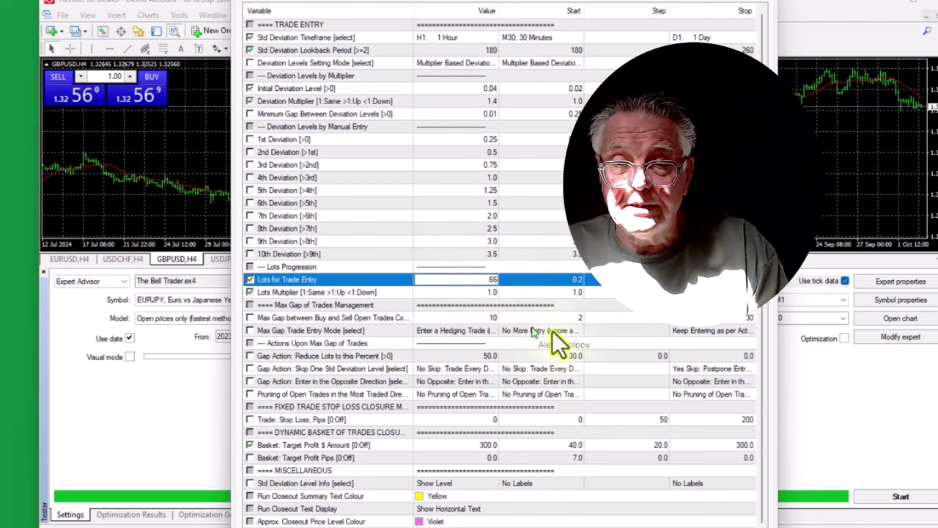
click(624, 307)
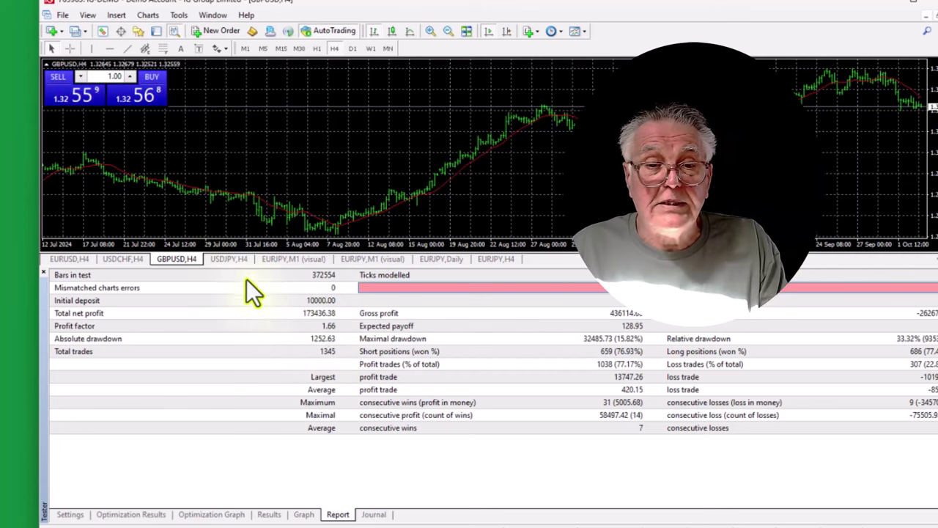
Step: Run the EURJPY backtest with 0.66 lots and open its report
click(69, 514)
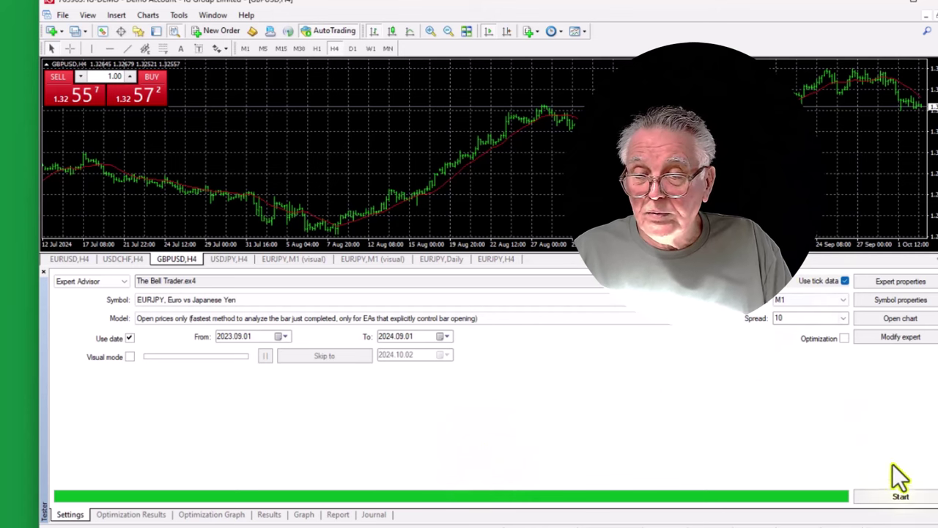
click(901, 497)
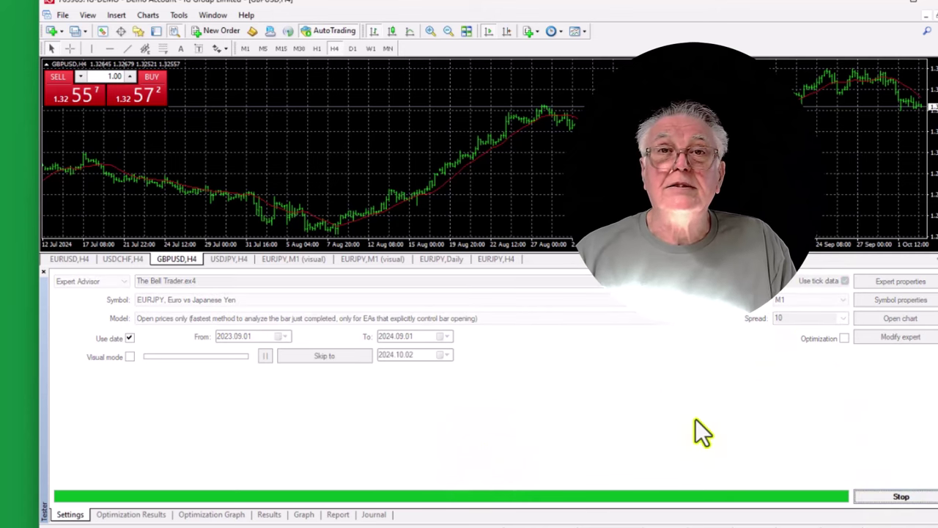
click(338, 515)
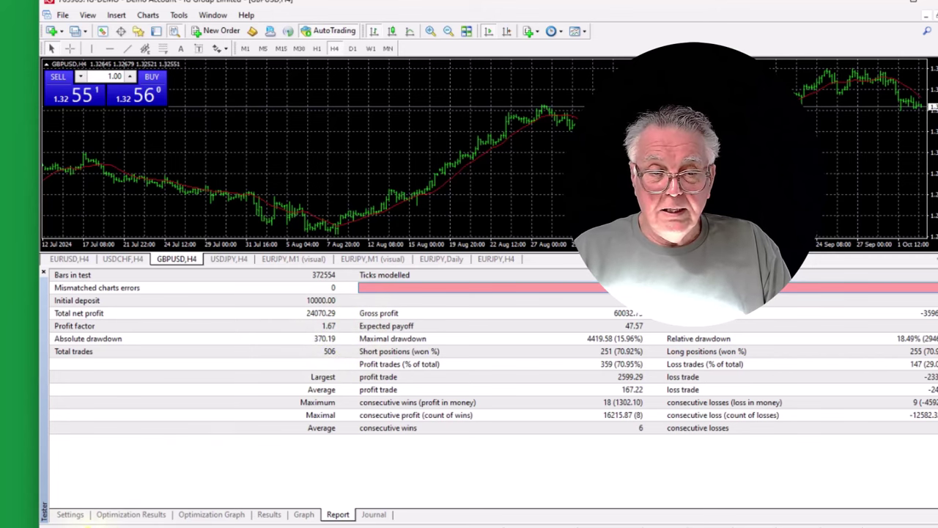
Step: Set Lots for Trade Entry to 0.8 in the expert's inputs, rerun the backtest and open its report
click(70, 519)
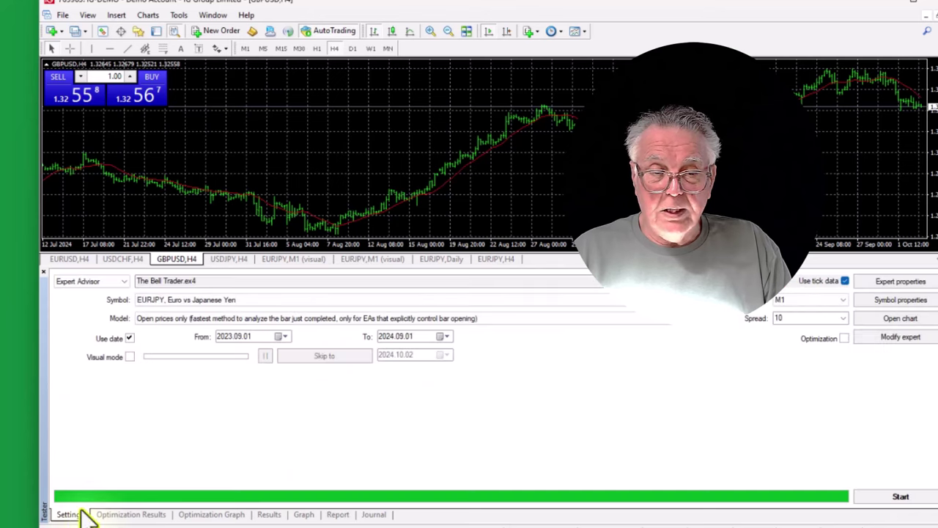
click(896, 285)
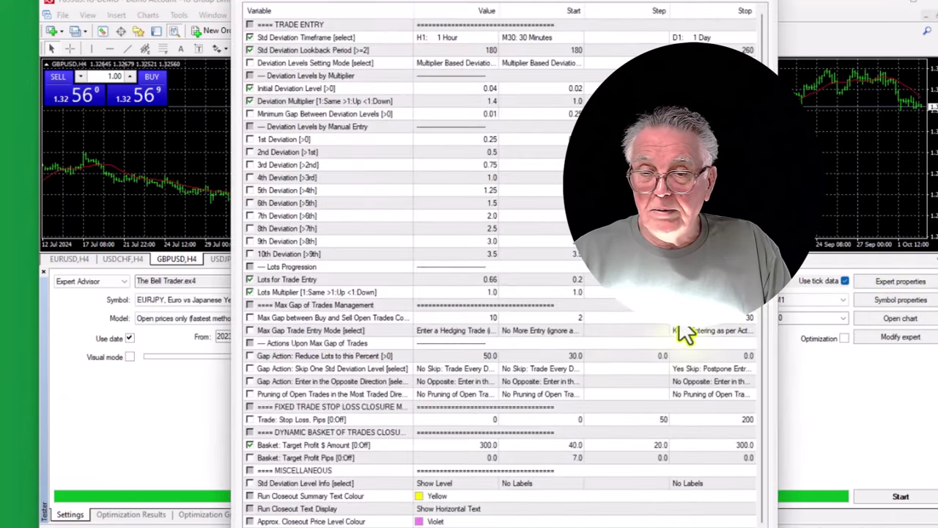
double_click(492, 281)
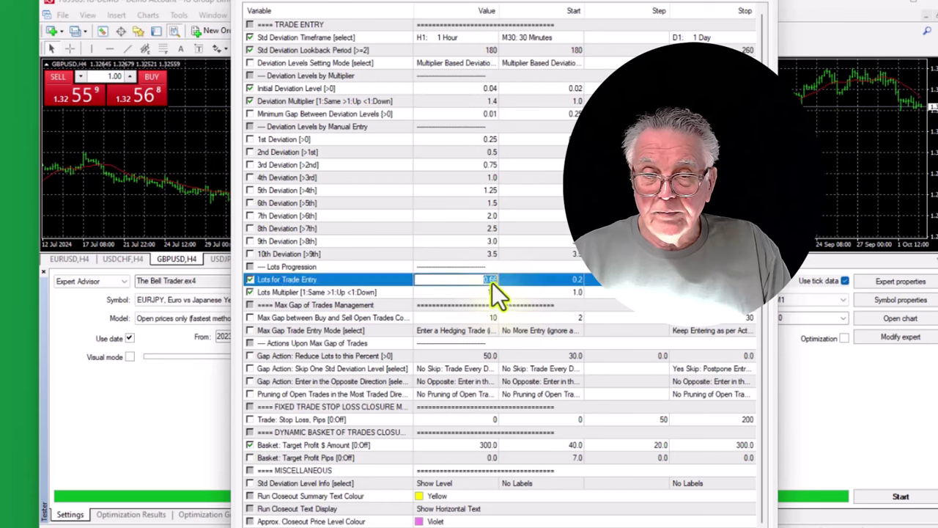
text(0.56)
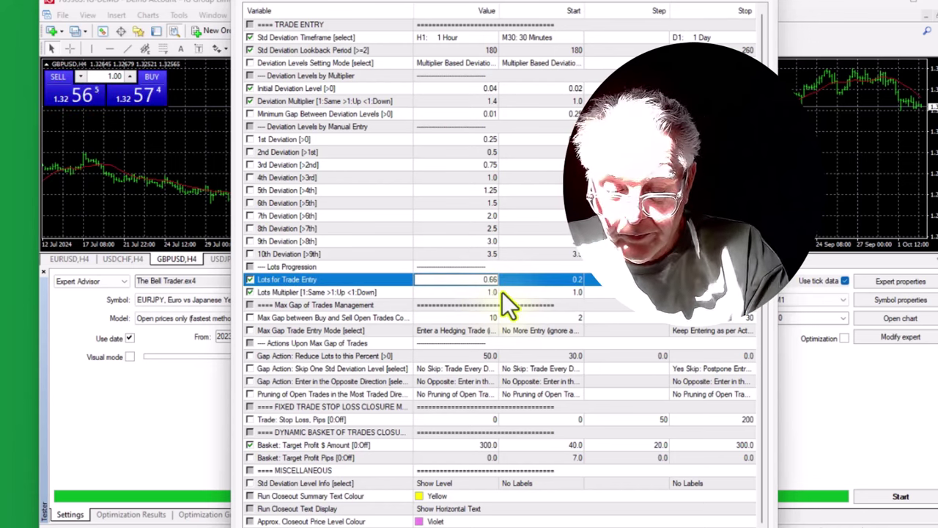
key(BackSpace)
key(BackSpace)
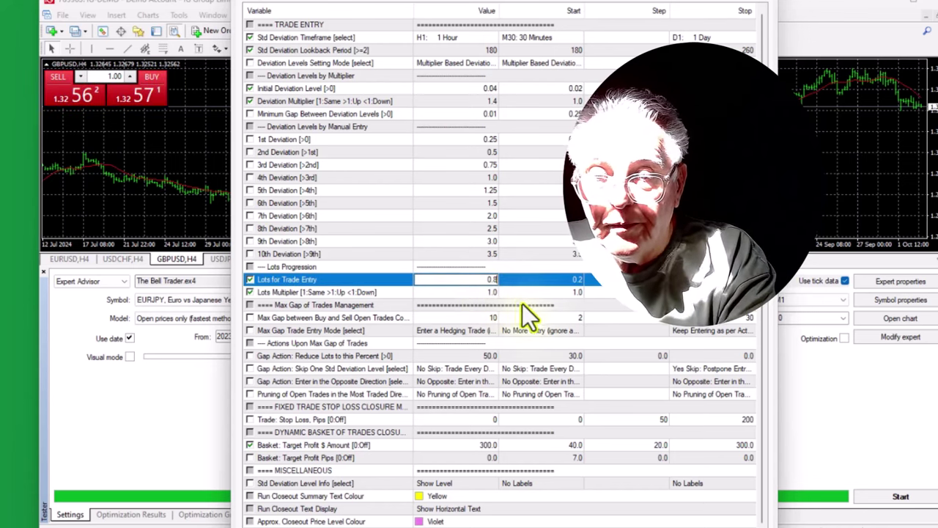
text(8)
click(536, 294)
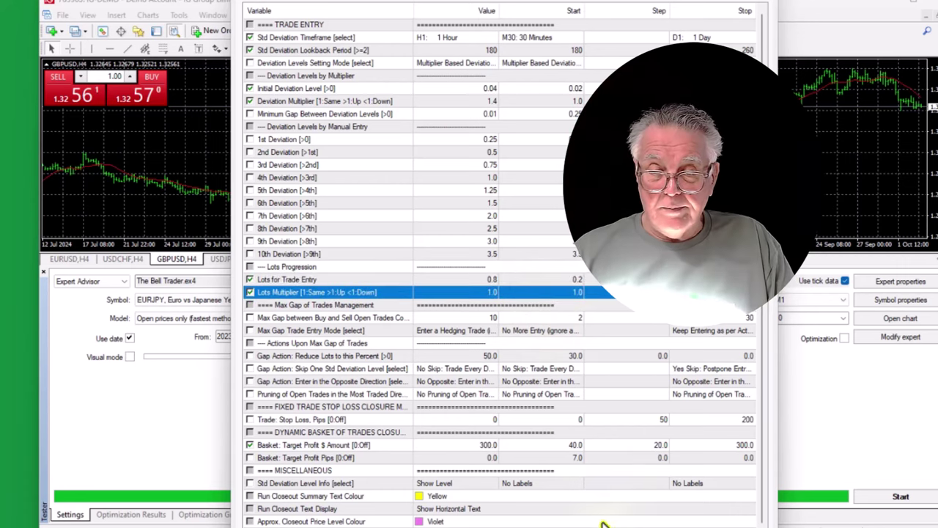
key(Return)
click(338, 513)
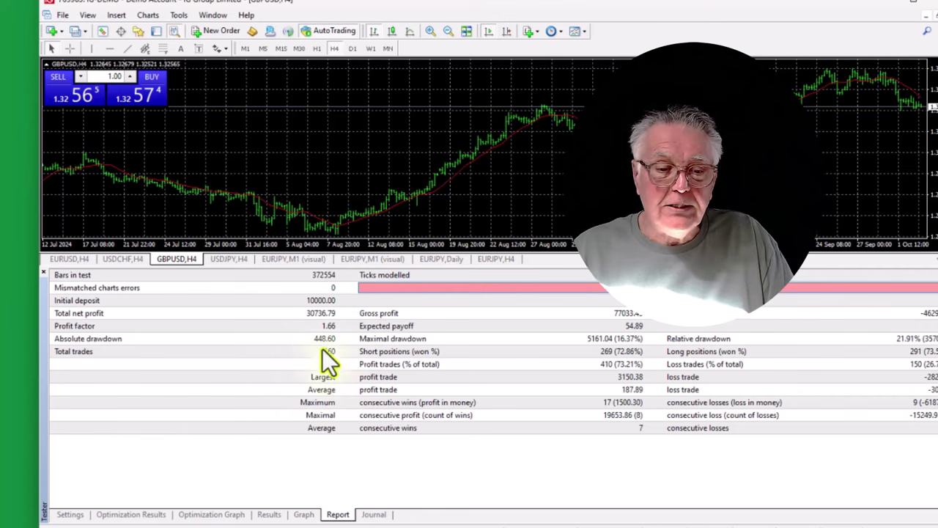
Step: Save the expert's inputs as an Optimization Set file named Belltesteurjpy3oct
click(71, 514)
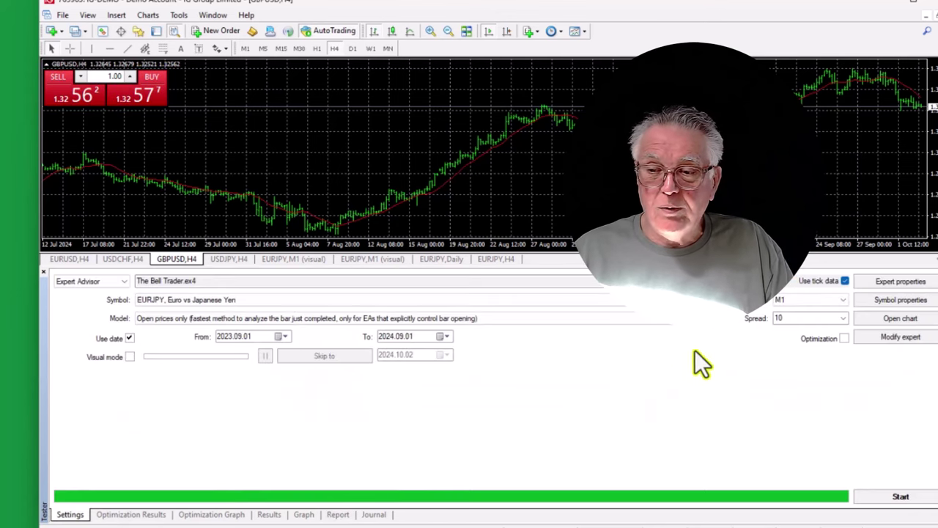
click(893, 281)
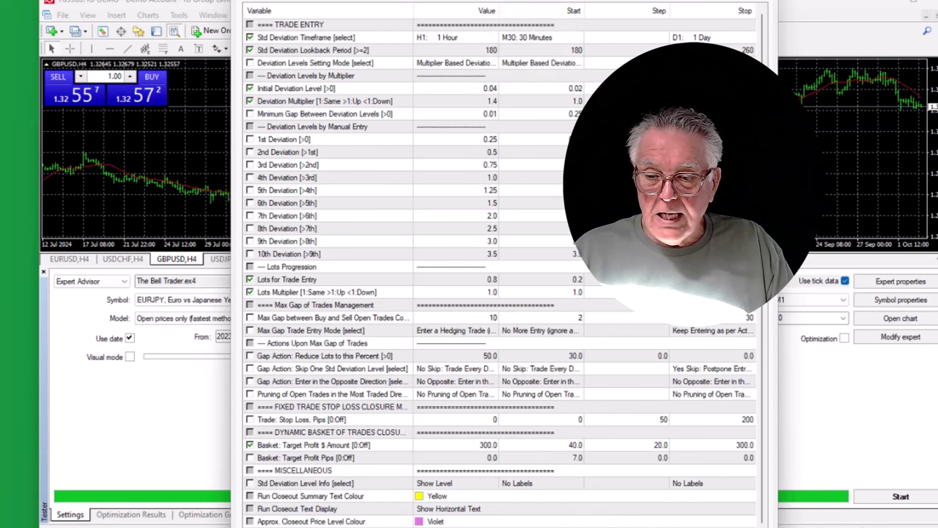
click(581, 524)
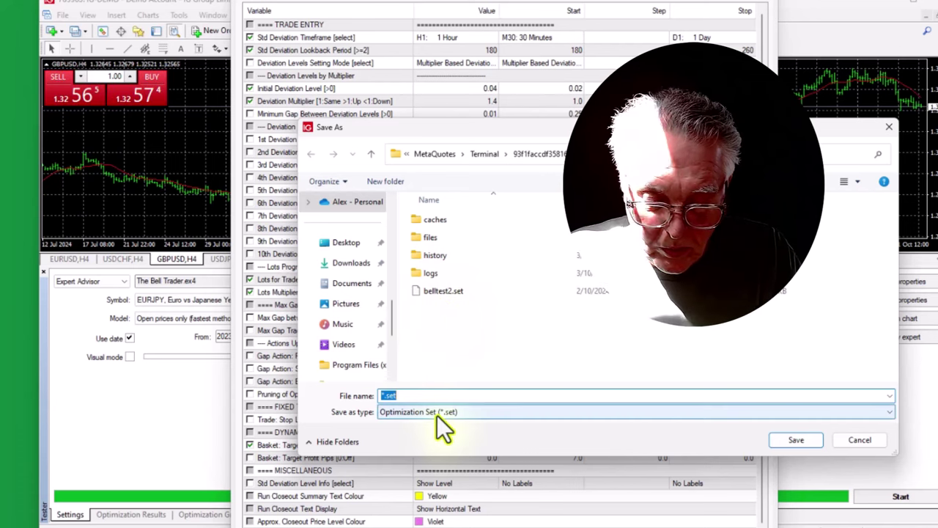
text(Bell)
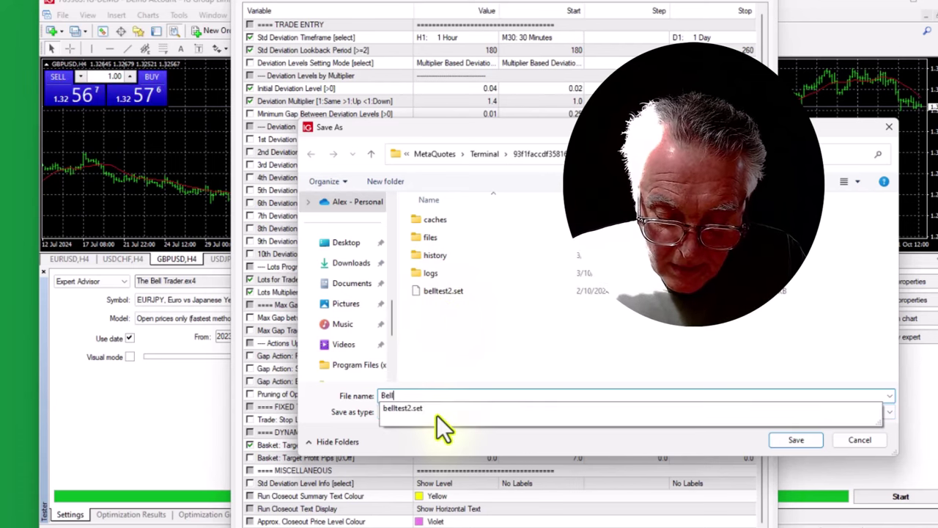
text(teste)
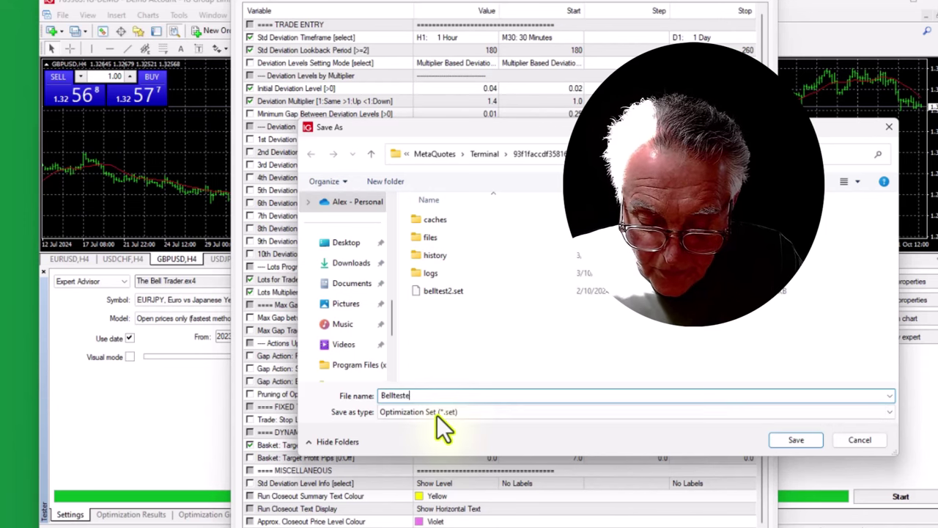
text(urjpy)
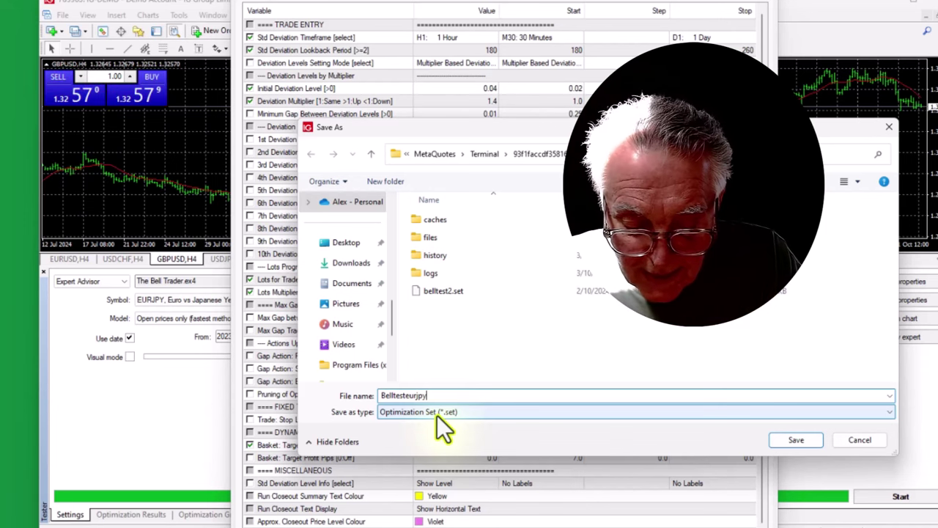
text(oct)
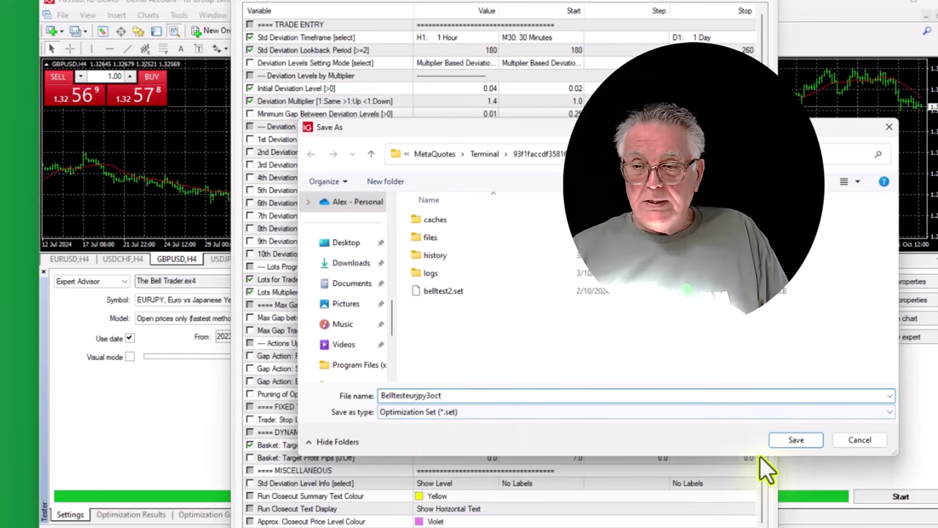
click(796, 441)
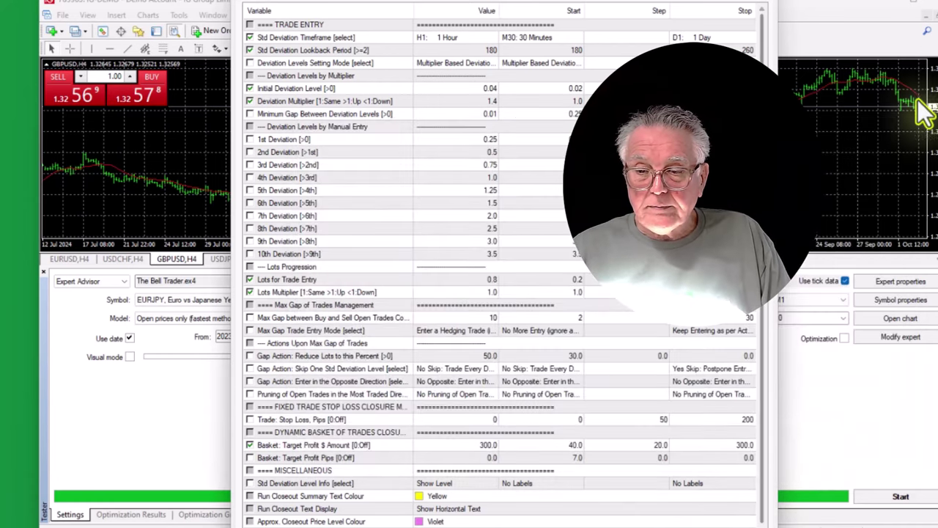
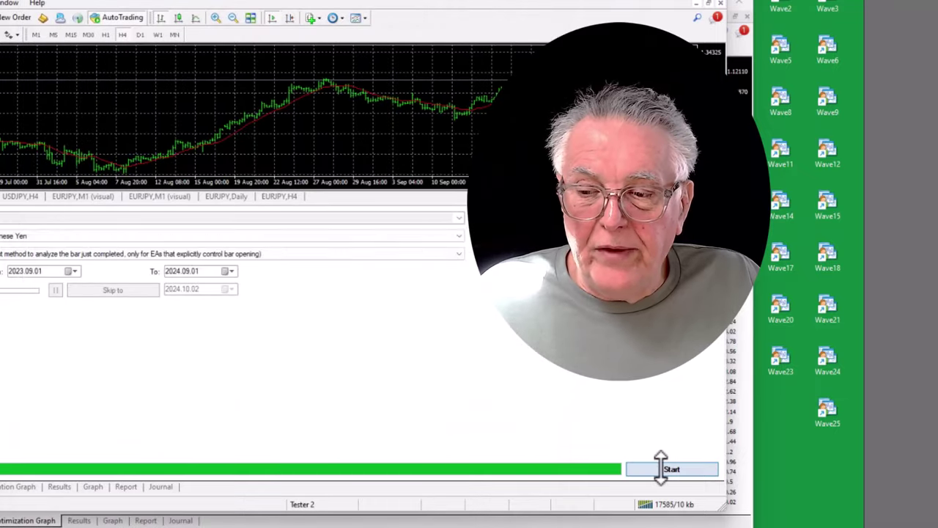
Step: Run the EURJPY backtest from 2023.09.01 to 2024.09.01 and open its report
click(663, 467)
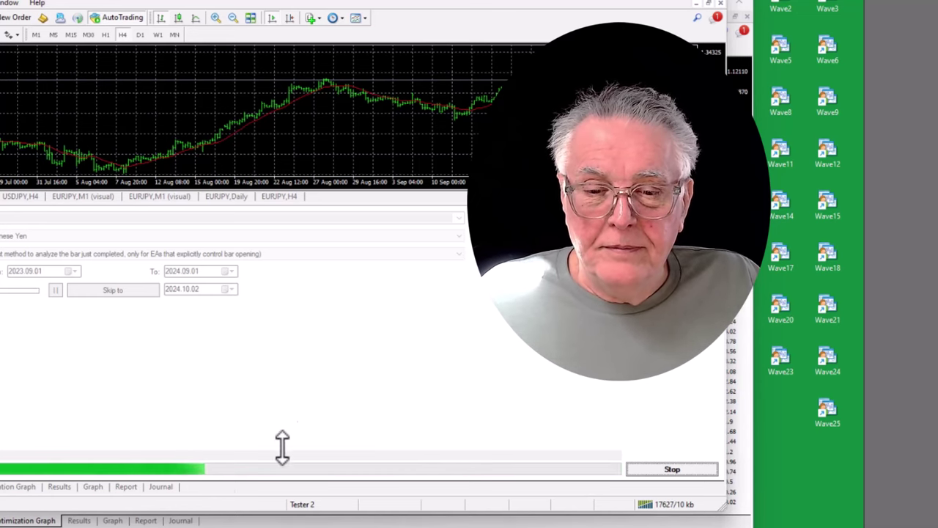
click(126, 485)
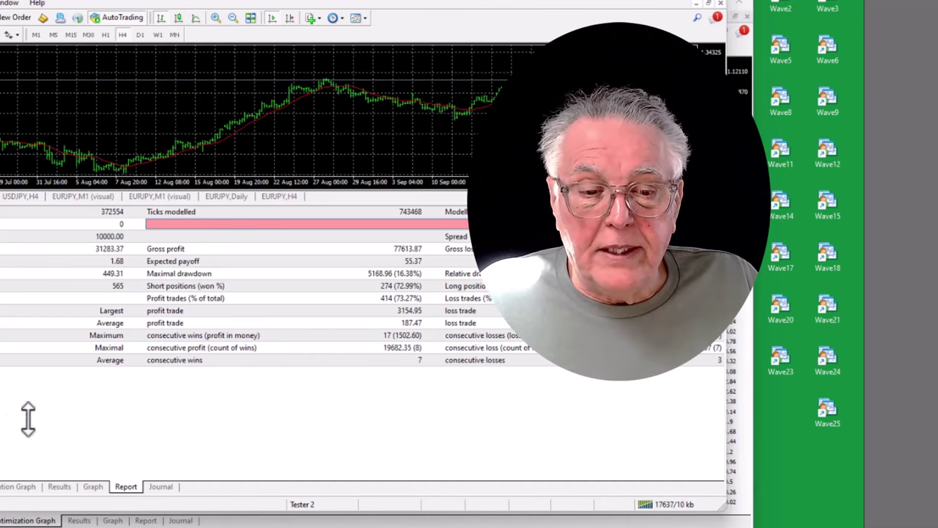
Step: Set the initial deposit to 1000 USD in the expert's testing properties
click(1, 486)
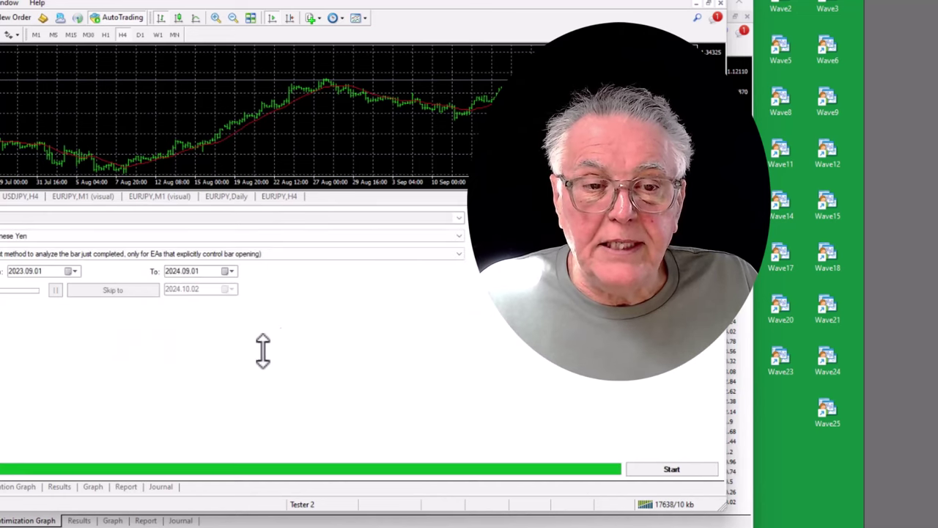
click(690, 217)
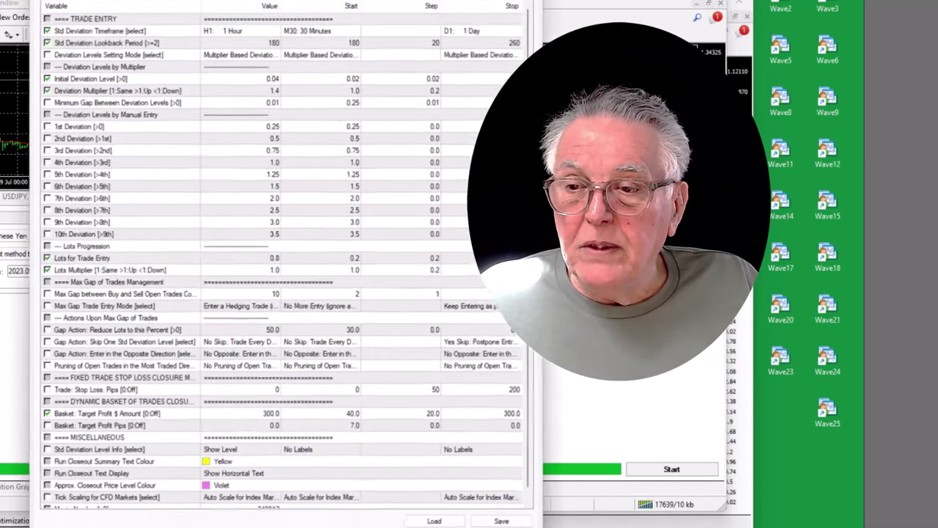
key(Return)
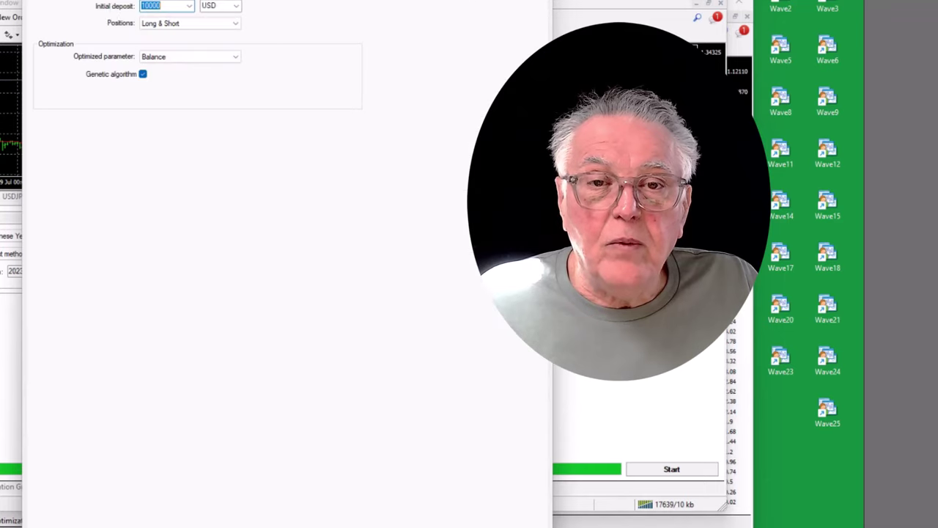
click(163, 7)
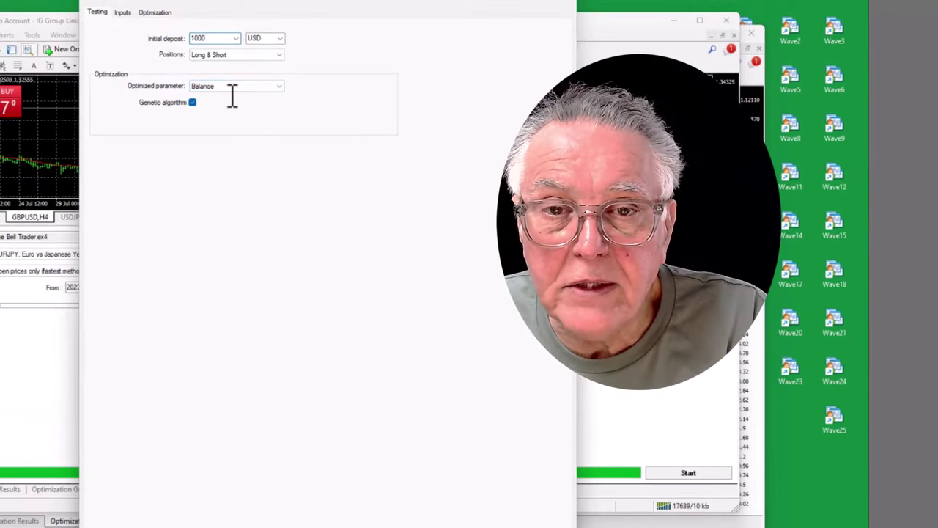
key(BackSpace)
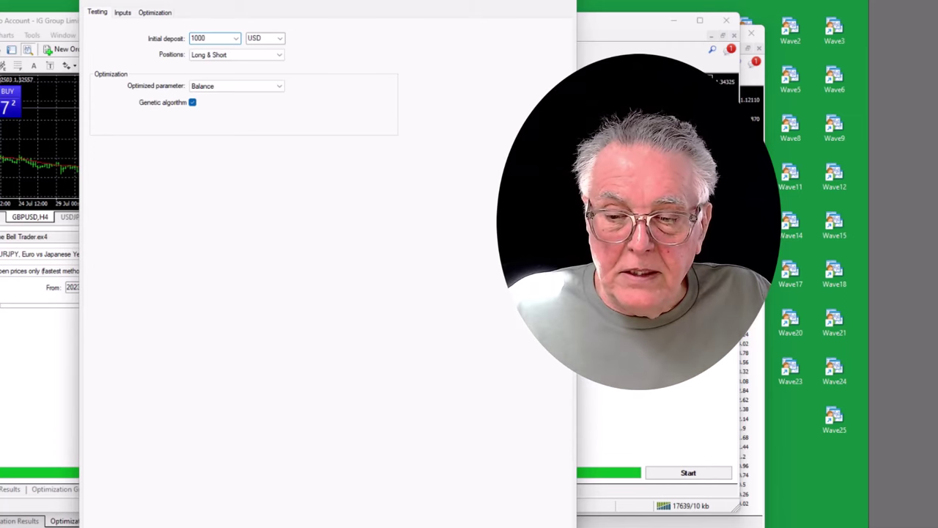
key(Return)
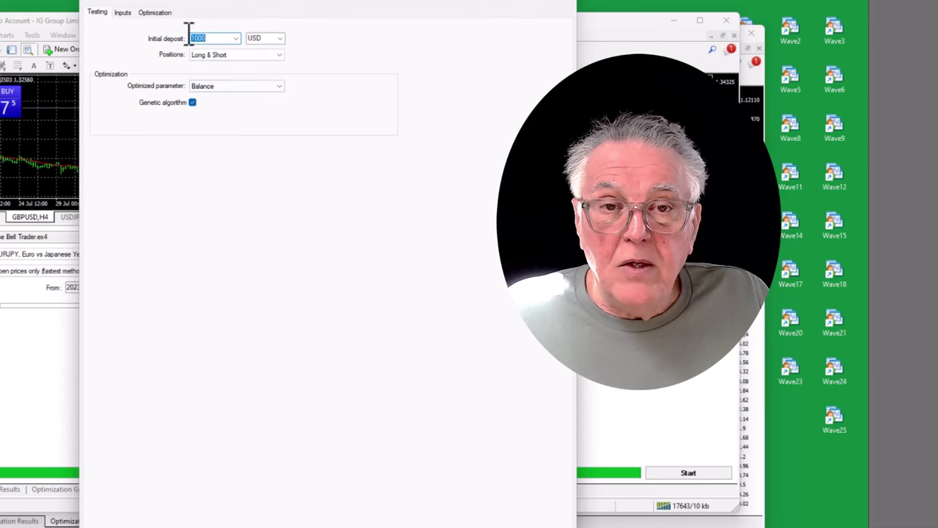
Step: Set the Lots for Trade Entry value to 0.08 in the expert's inputs
click(123, 12)
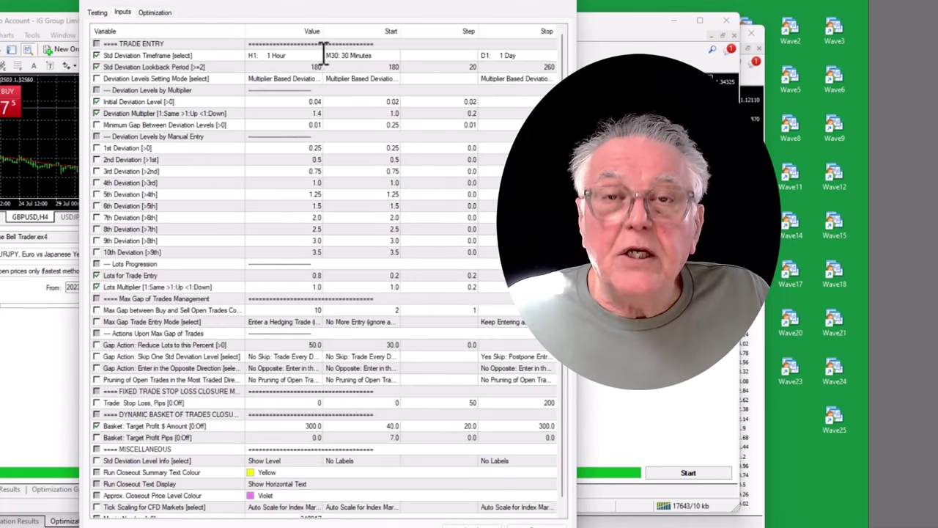
click(324, 277)
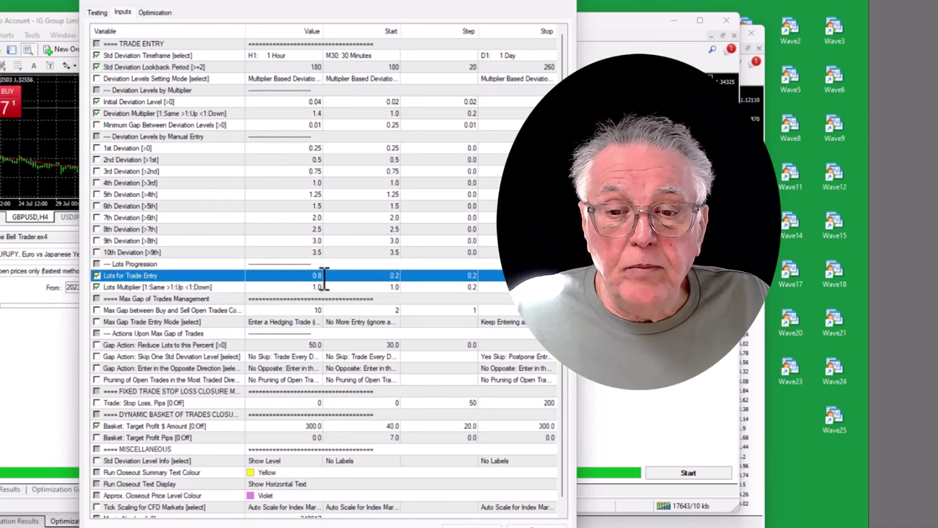
click(322, 277)
click(321, 276)
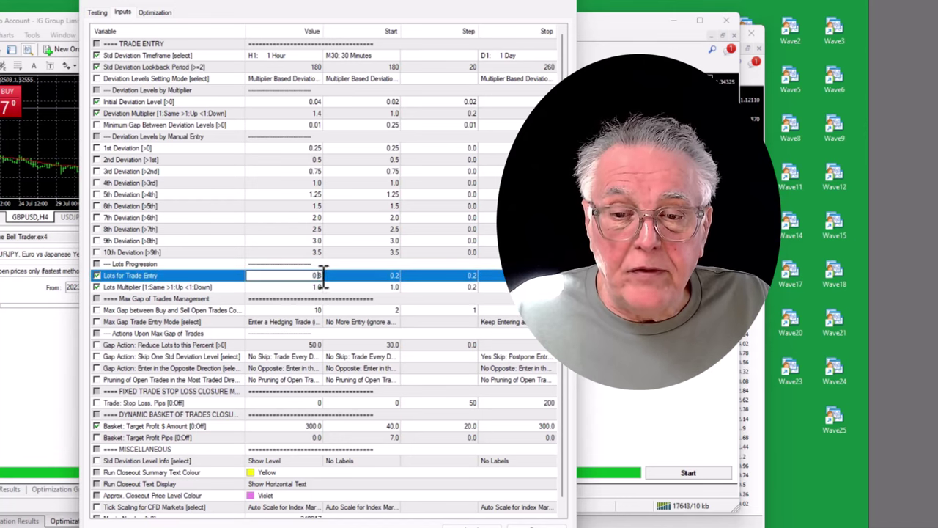
text(09)
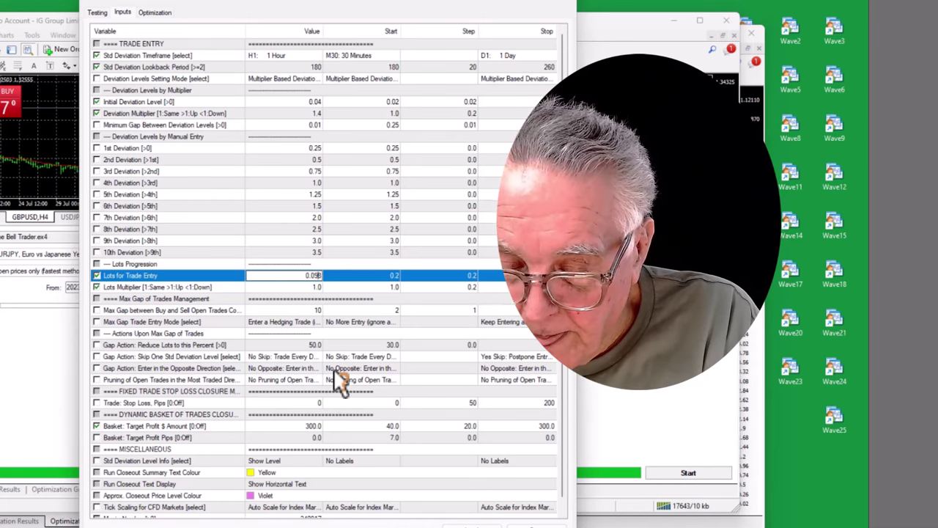
key(BackSpace)
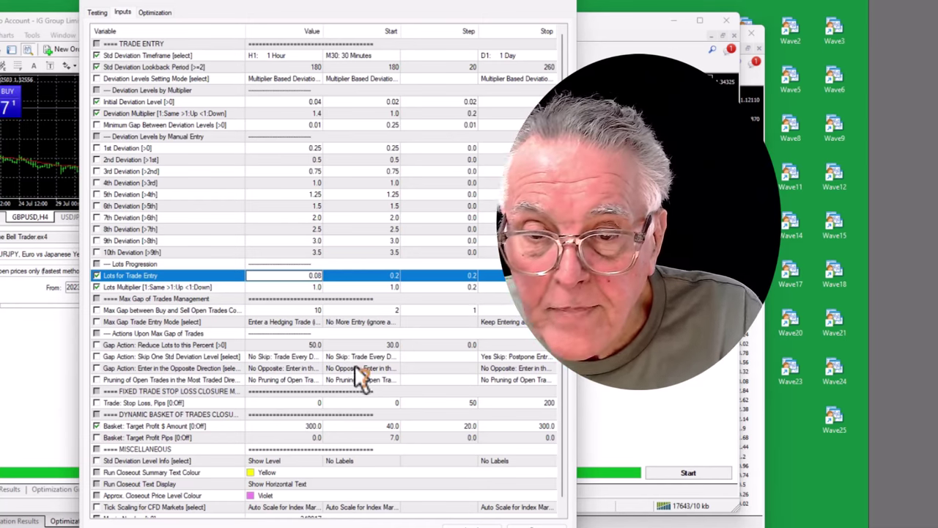
click(349, 289)
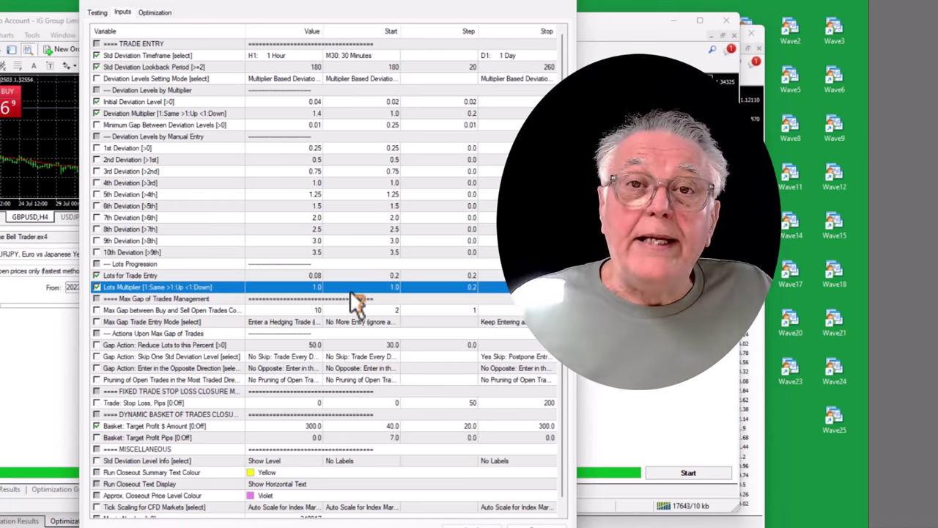
click(331, 283)
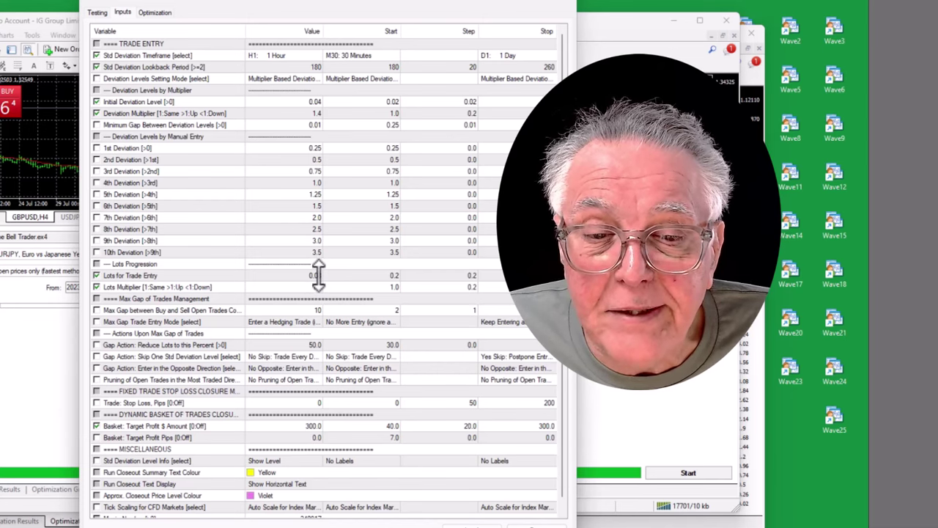
Step: Set the Basket: Target Profit $ Amount value to 30.0 in the expert's inputs
click(312, 426)
click(312, 427)
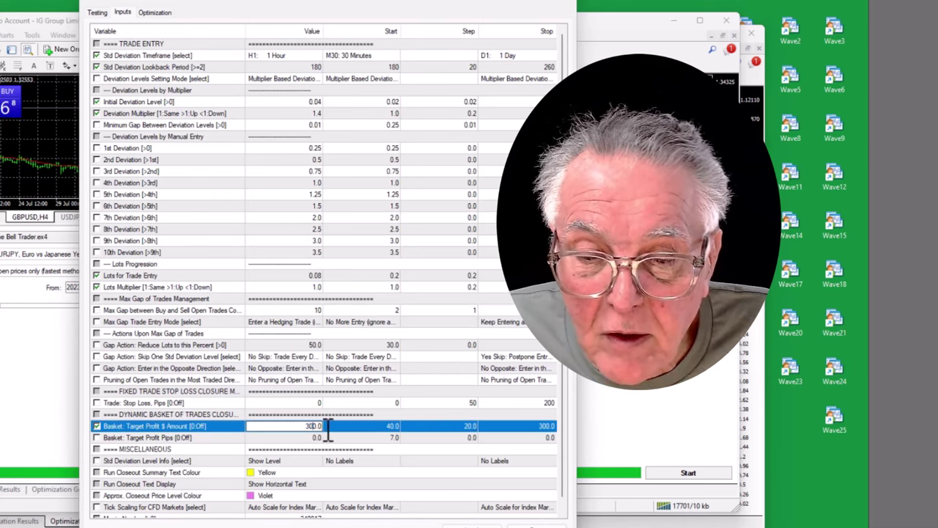
click(340, 437)
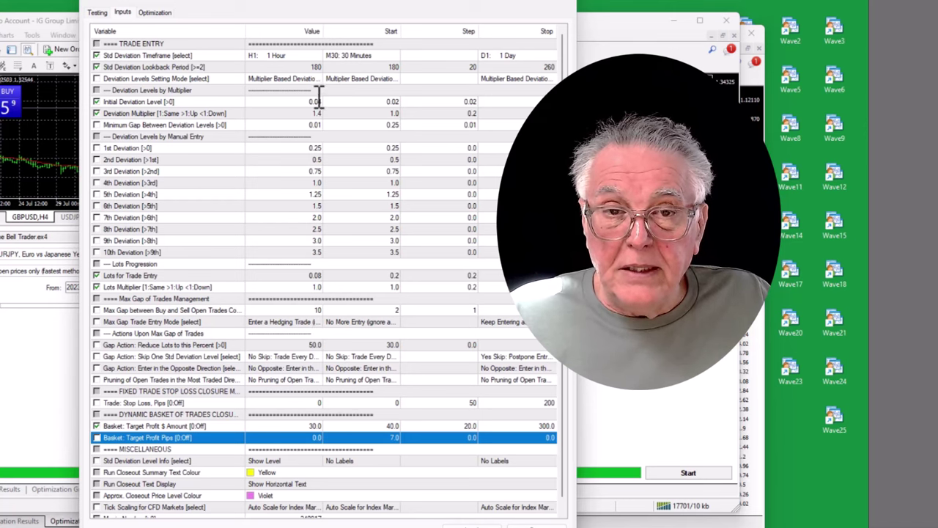
Step: Accept the expert properties, rerun the EURJPY backtest with the 1000 USD deposit and open its report
key(Return)
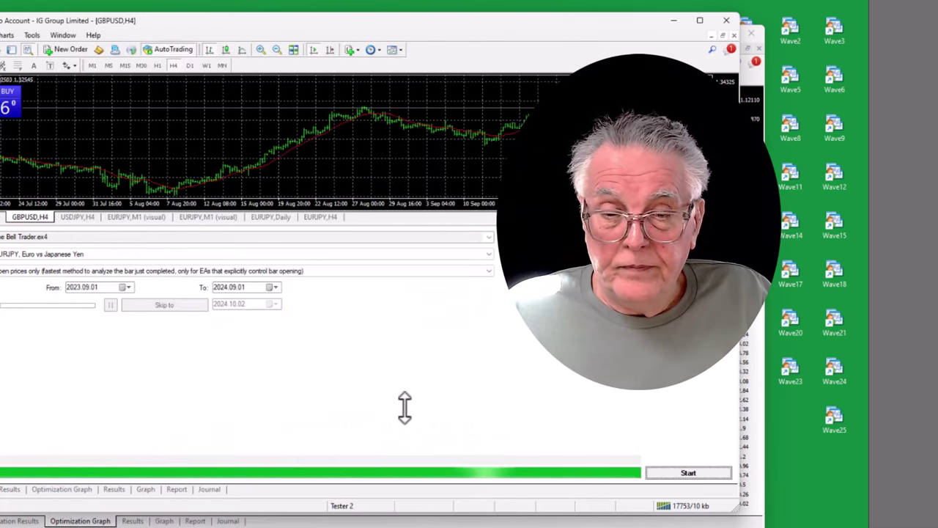
click(176, 489)
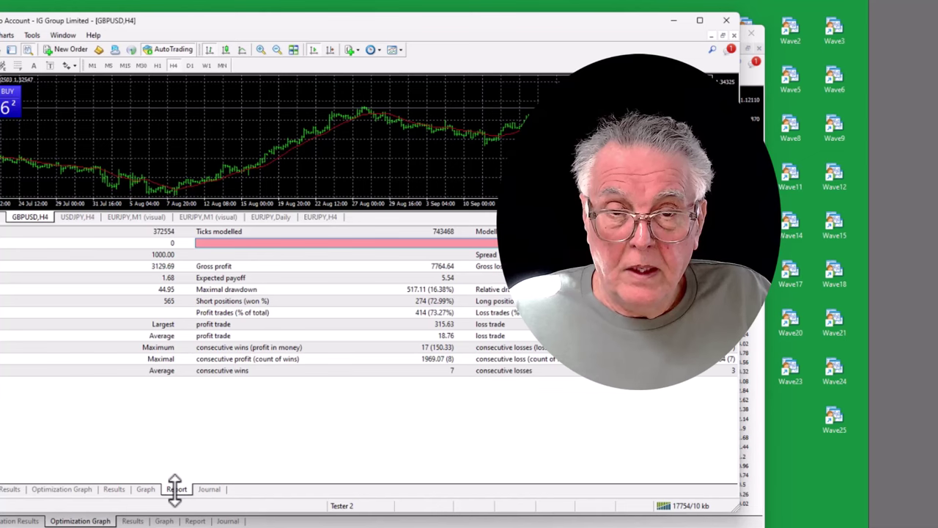